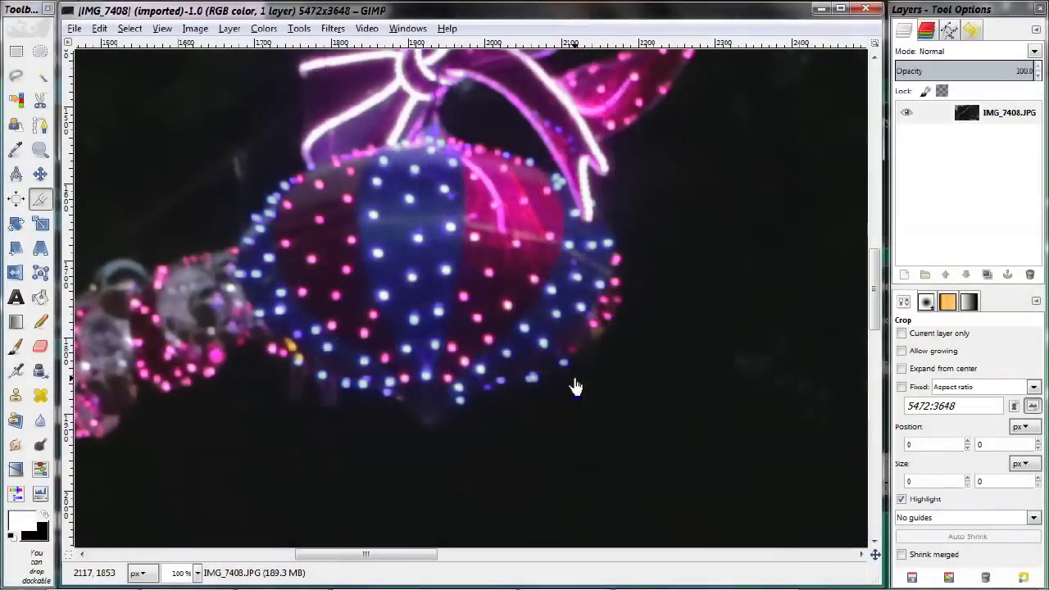
# Step: Open G'MIC full screen and choose the Details > Sharpen [deblur] filter
pyautogui.click(339, 29)
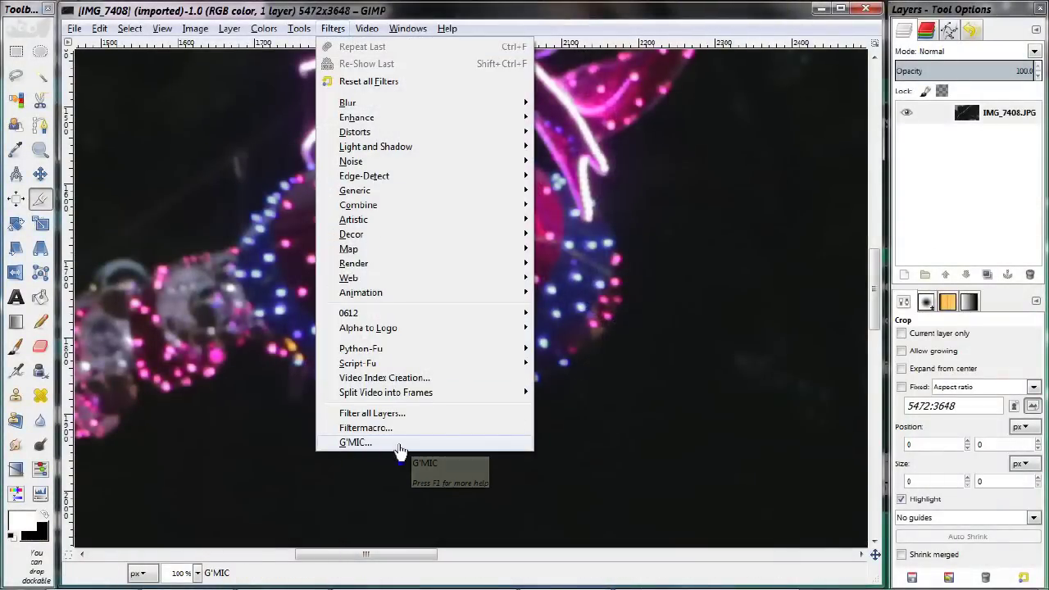
pyautogui.click(398, 445)
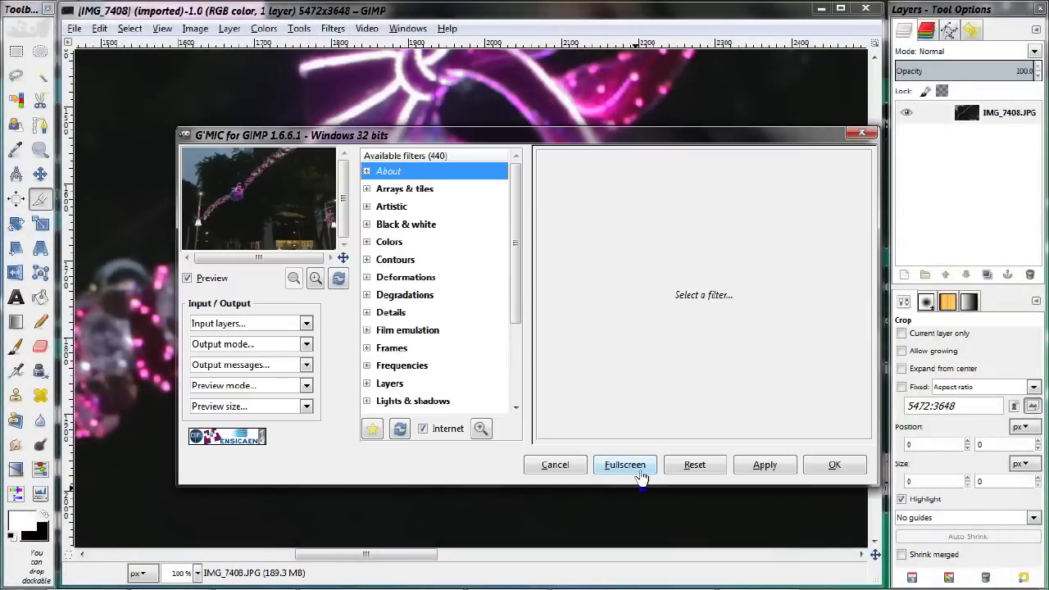
pyautogui.click(624, 465)
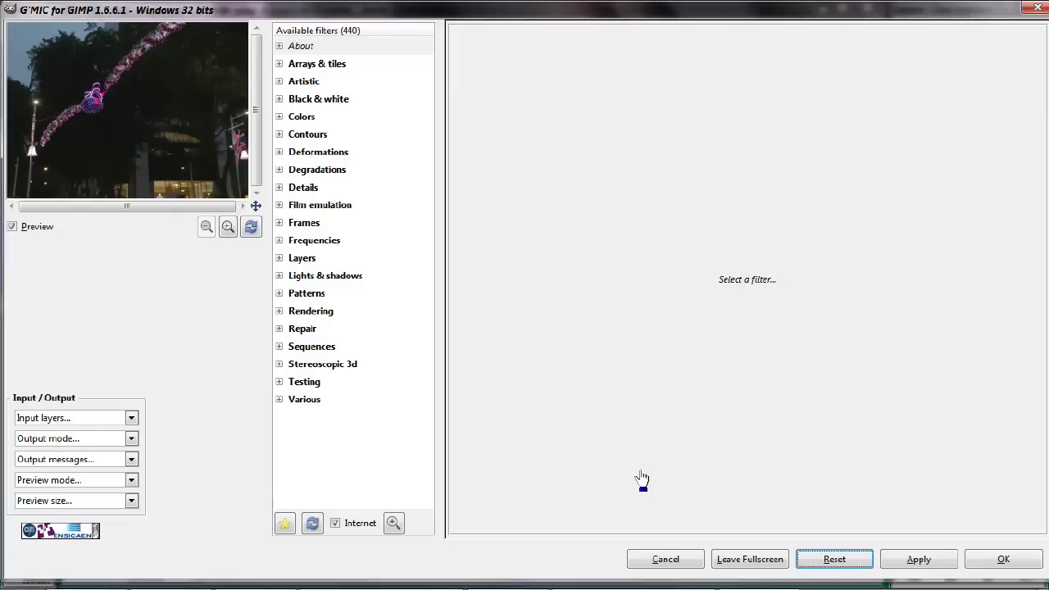
pyautogui.click(278, 187)
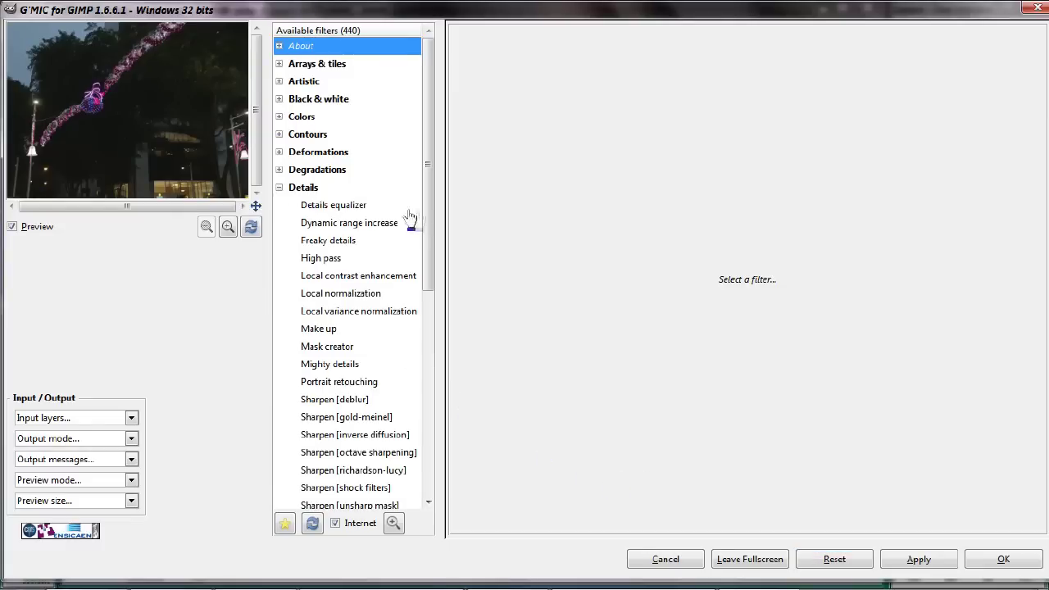
pyautogui.scroll(-3, 422, 245)
pyautogui.click(373, 304)
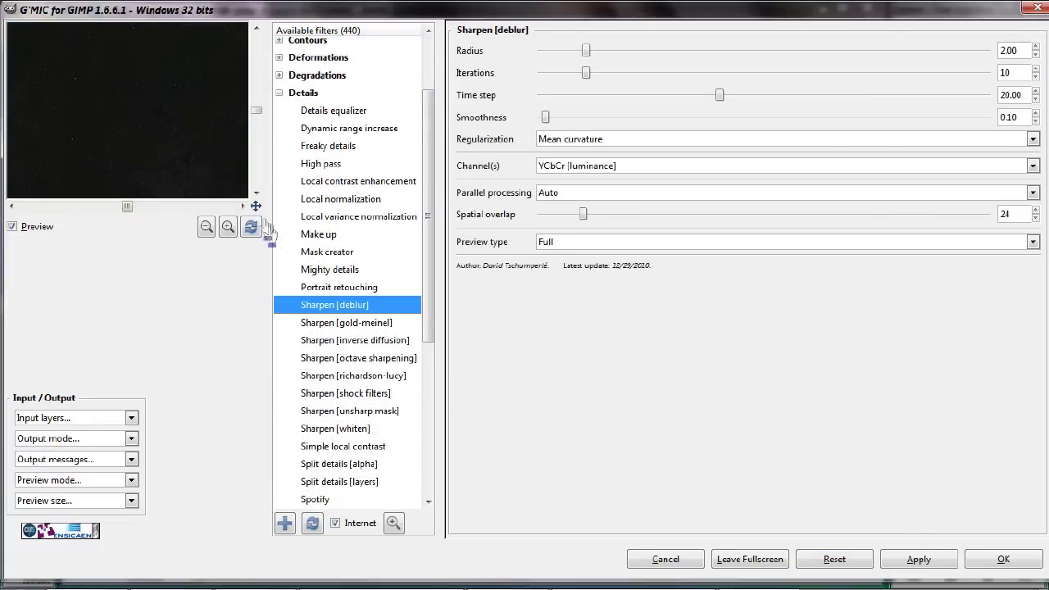
# Step: Set deblur Radius 1.48, Iterations 6 and Smoothness 1.02, comparing the preview before and after
pyautogui.moveTo(256, 206)
pyautogui.mouseDown()
pyautogui.moveTo(262, 215)
pyautogui.moveTo(236, 213)
pyautogui.mouseUp()
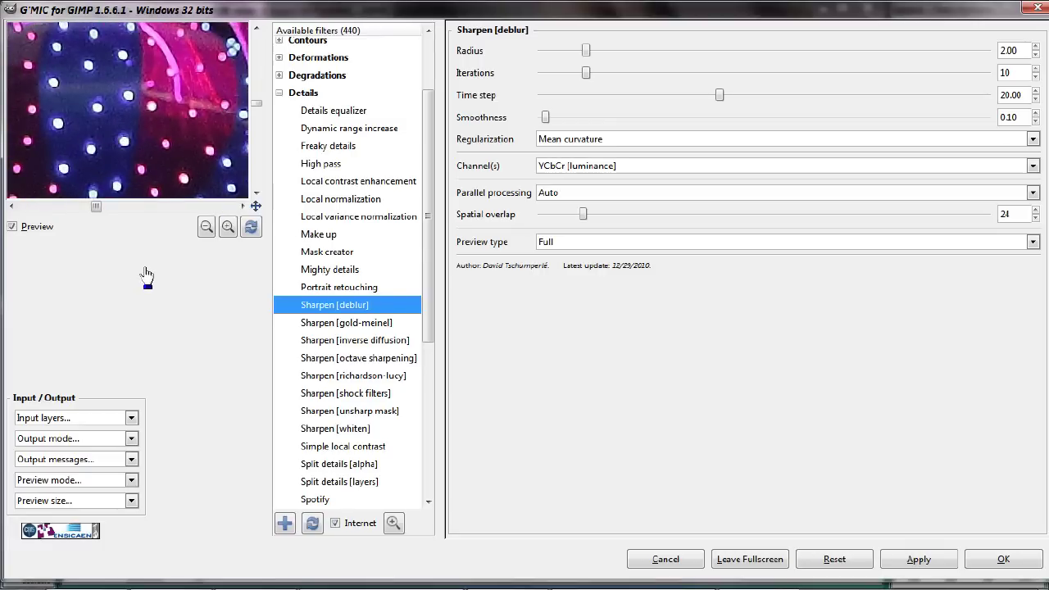
pyautogui.moveTo(585, 51); pyautogui.dragTo(584, 82)
pyautogui.click(580, 73)
pyautogui.click(545, 118)
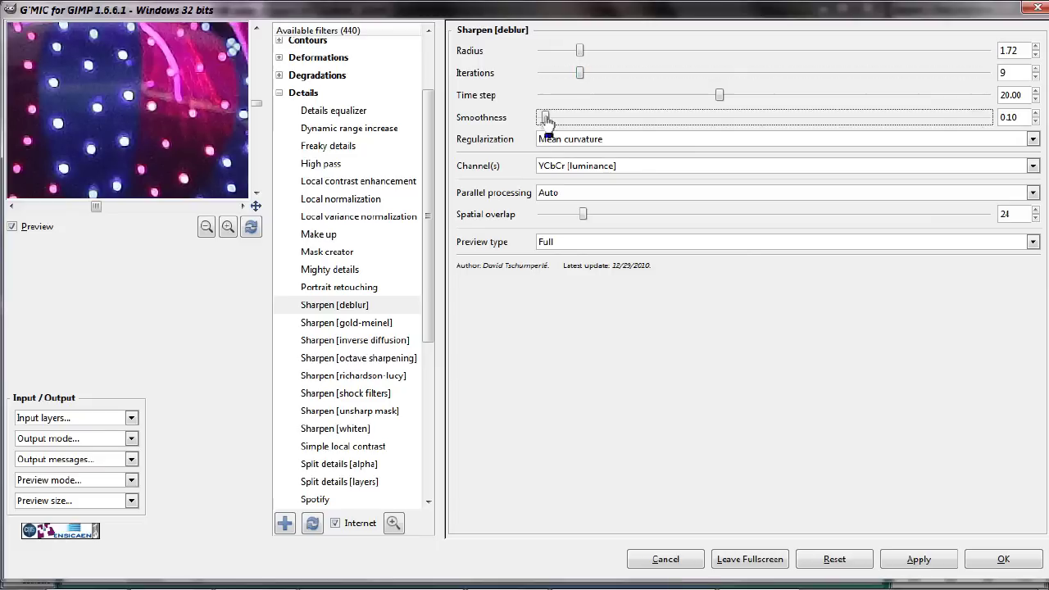
pyautogui.moveTo(546, 118); pyautogui.dragTo(585, 118)
pyautogui.moveTo(580, 52); pyautogui.dragTo(569, 89)
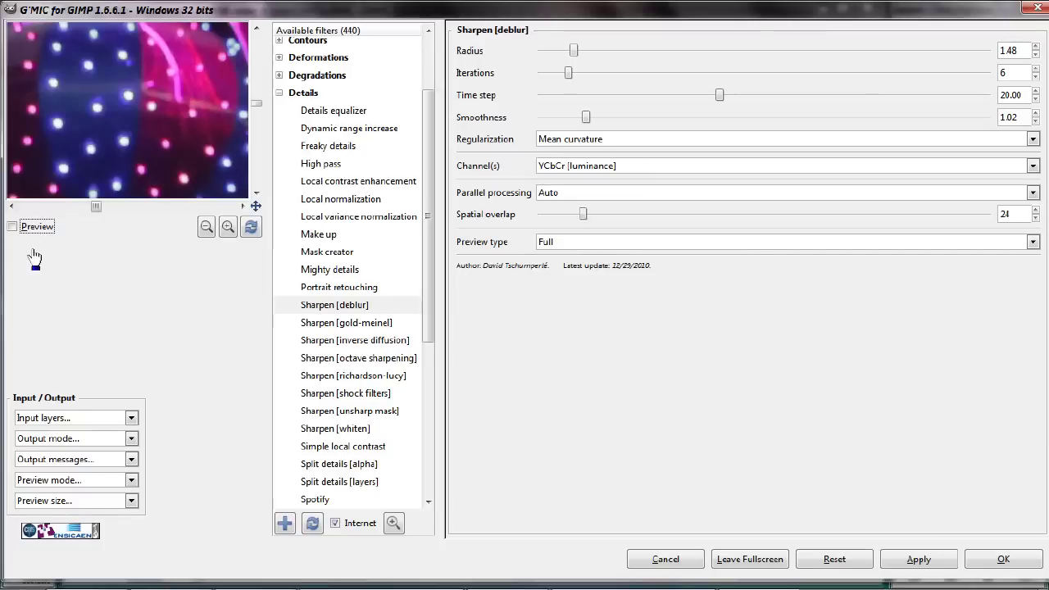
pyautogui.press('space')
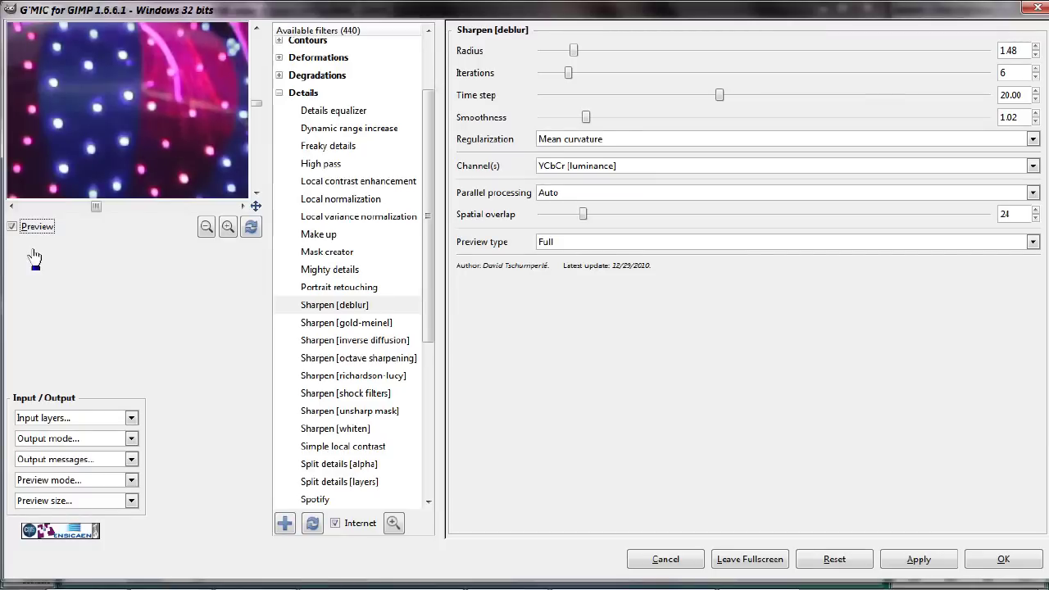
pyautogui.press('space')
pyautogui.press('space')
pyautogui.press('space')
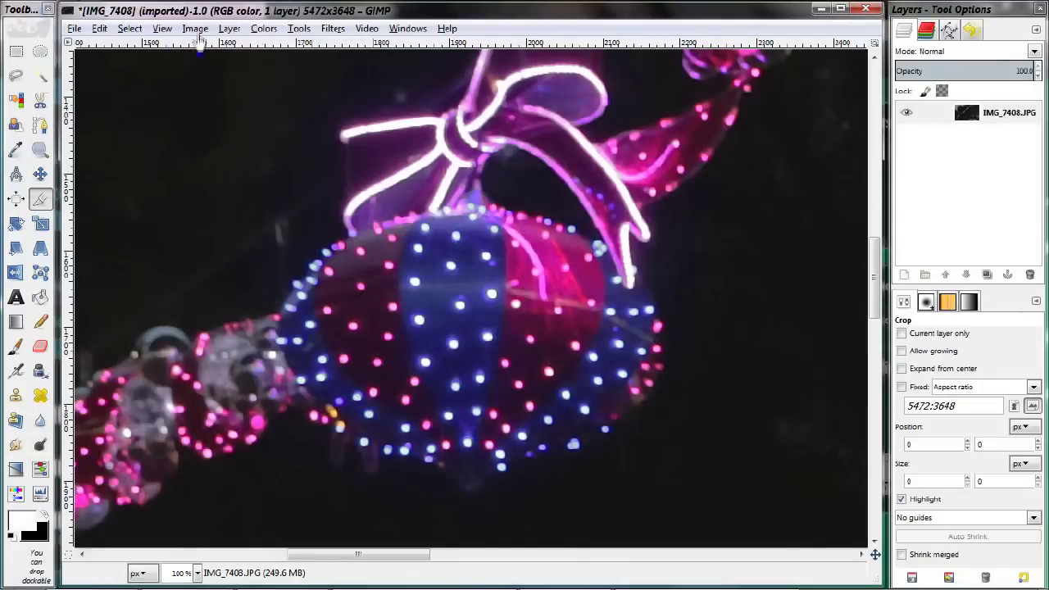
# Step: Scale the image to width 4800 (height 3200) via Scale Image, then zoom out
pyautogui.click(195, 28)
pyautogui.click(228, 165)
pyautogui.moveTo(246, 148); pyautogui.dragTo(781, 175)
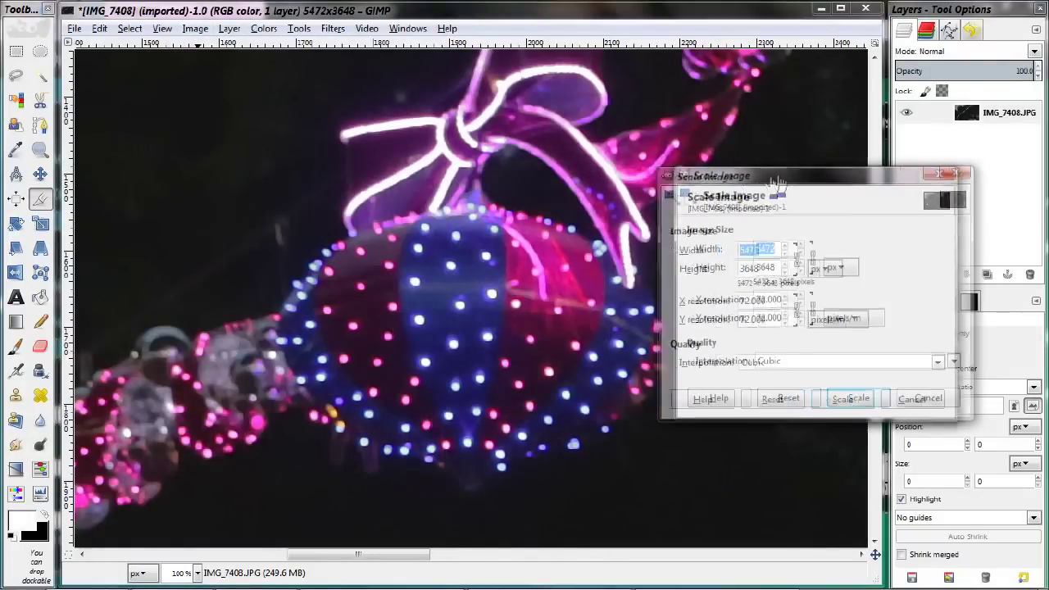
pyautogui.write('4800')
pyautogui.press('Return')
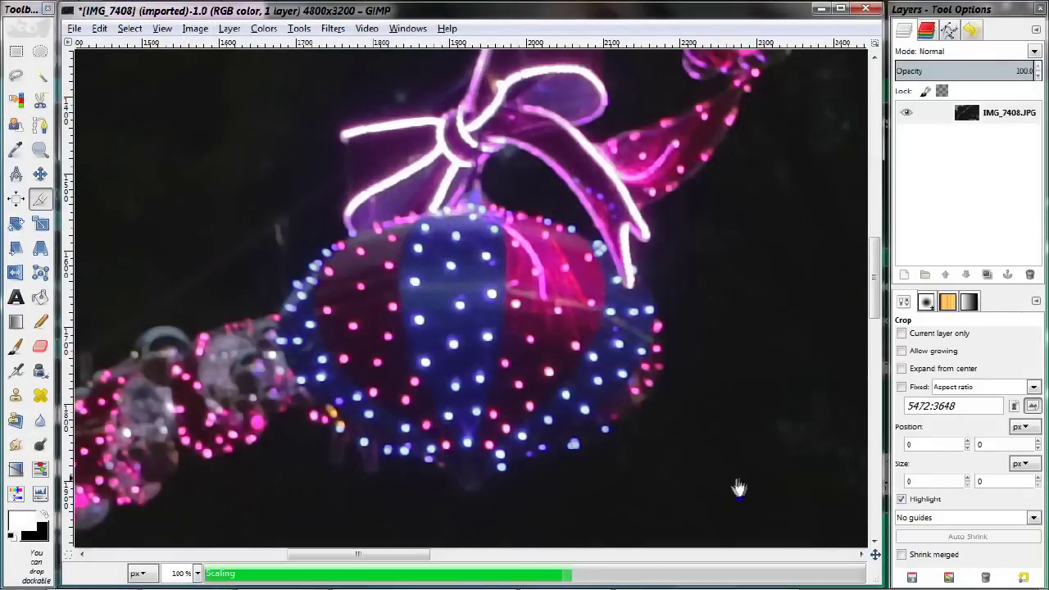
pyautogui.scroll(-2, 609, 428)
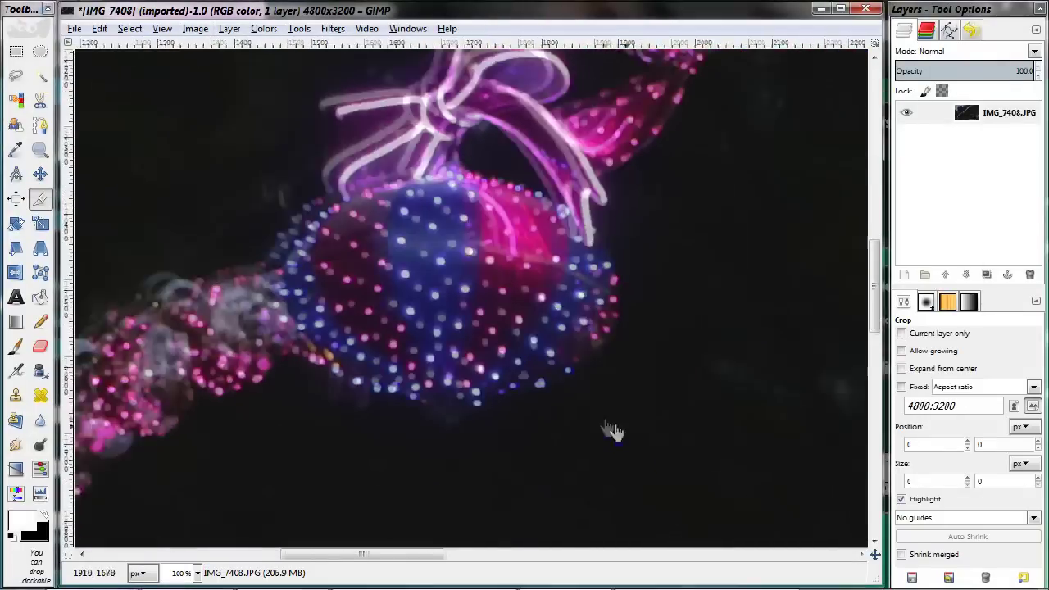
pyautogui.scroll(-2, 520, 352)
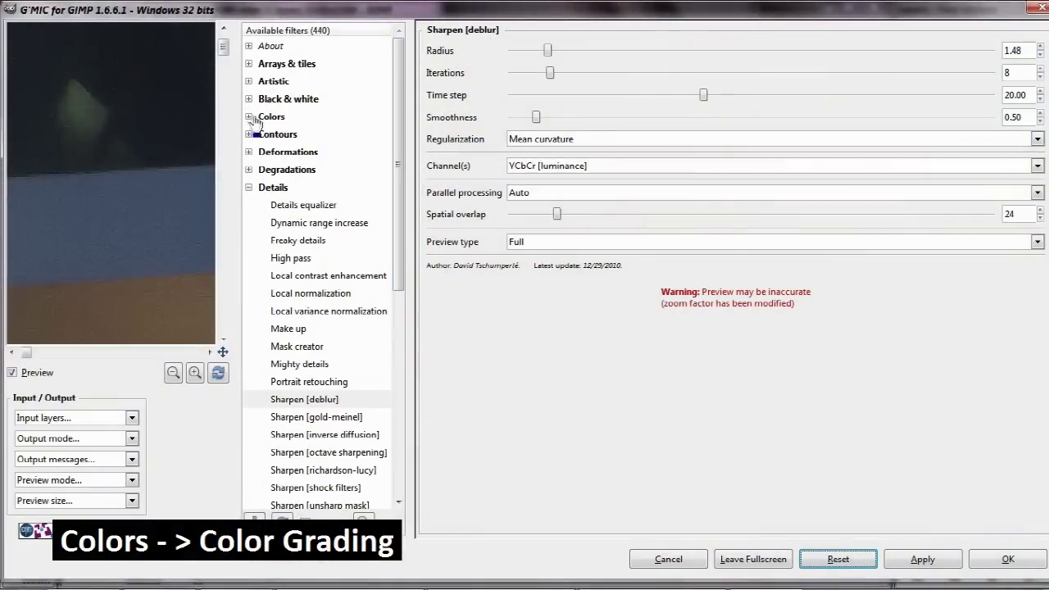
# Step: Choose Colors > Color grading with Hdr effect 0.55, Cool/warm 15, Highlights 4 and Gamma 1.21
pyautogui.click(250, 117)
pyautogui.click(329, 259)
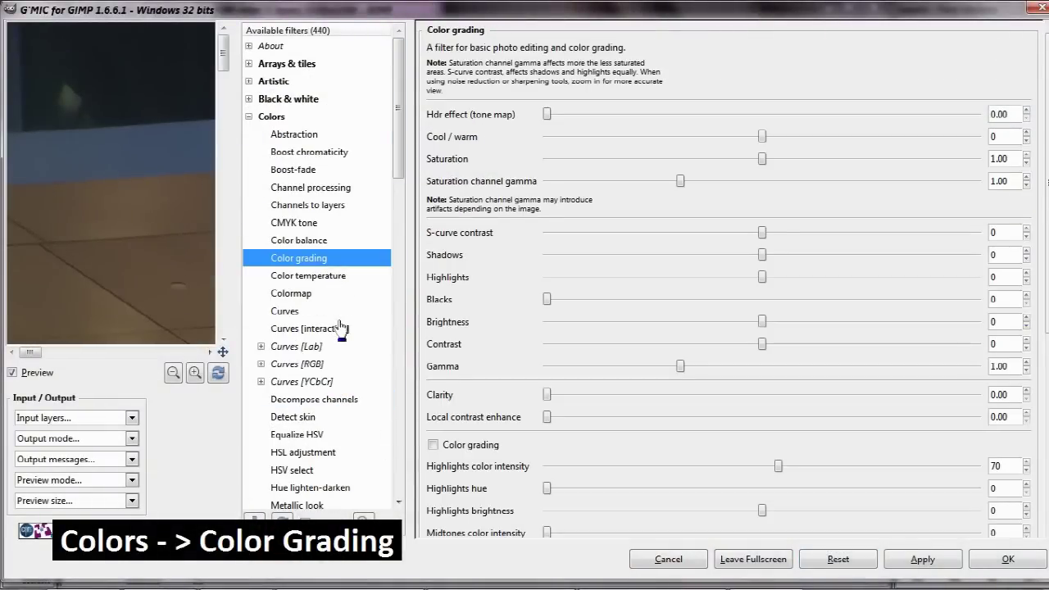
pyautogui.moveTo(547, 114); pyautogui.dragTo(641, 115)
pyautogui.moveTo(758, 136); pyautogui.dragTo(823, 136)
pyautogui.moveTo(759, 158); pyautogui.dragTo(785, 158)
pyautogui.moveTo(759, 235); pyautogui.dragTo(794, 235)
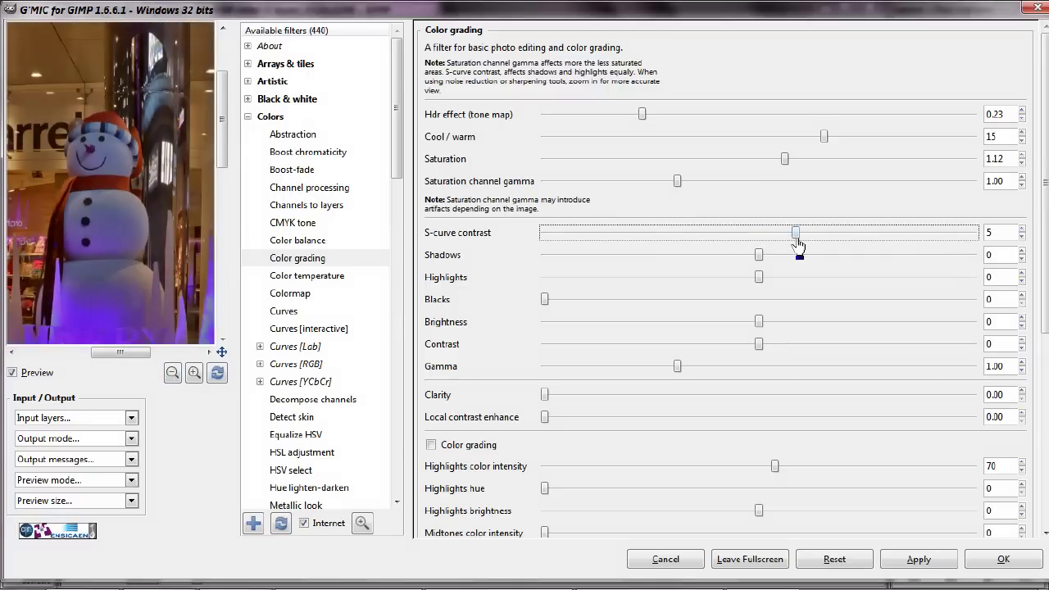
pyautogui.moveTo(758, 277); pyautogui.dragTo(778, 277)
pyautogui.moveTo(676, 367); pyautogui.dragTo(708, 367)
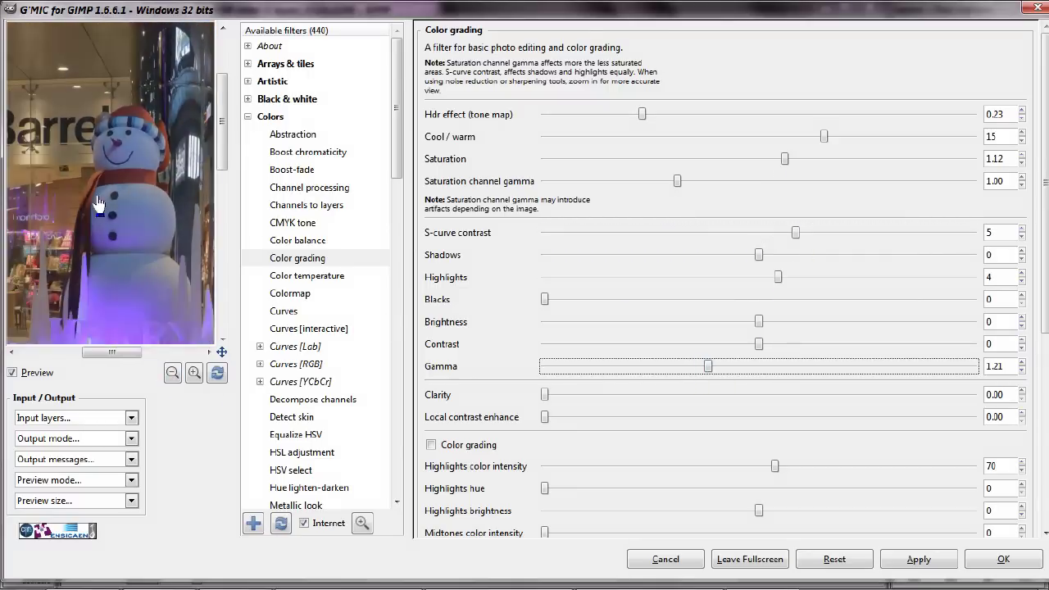
pyautogui.moveTo(784, 158)
pyautogui.mouseDown()
pyautogui.moveTo(696, 158)
pyautogui.moveTo(791, 158)
pyautogui.moveTo(775, 158)
pyautogui.mouseUp()
pyautogui.moveTo(641, 115); pyautogui.dragTo(777, 119)
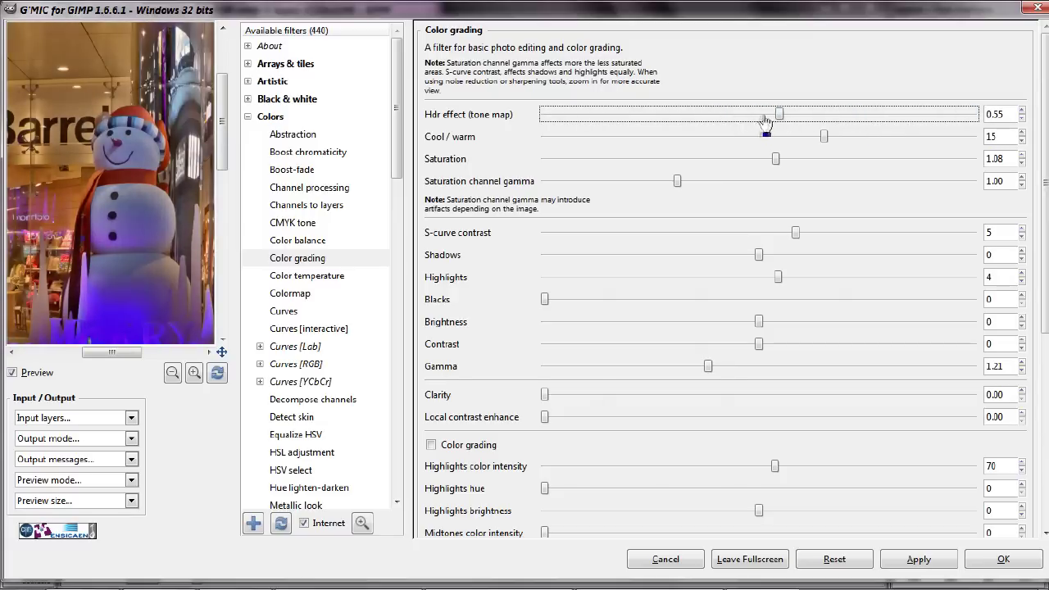
pyautogui.click(1023, 325)
# Step: Set Contrast to 5, add local contrast enhancement, output sharpening and chroma noise reduction
pyautogui.scroll(-2, 1028, 328)
pyautogui.moveTo(754, 249); pyautogui.dragTo(776, 249)
pyautogui.moveTo(759, 272); pyautogui.dragTo(779, 281)
pyautogui.click(737, 294)
pyautogui.moveTo(544, 348); pyautogui.dragTo(573, 347)
pyautogui.scroll(-7, 1030, 432)
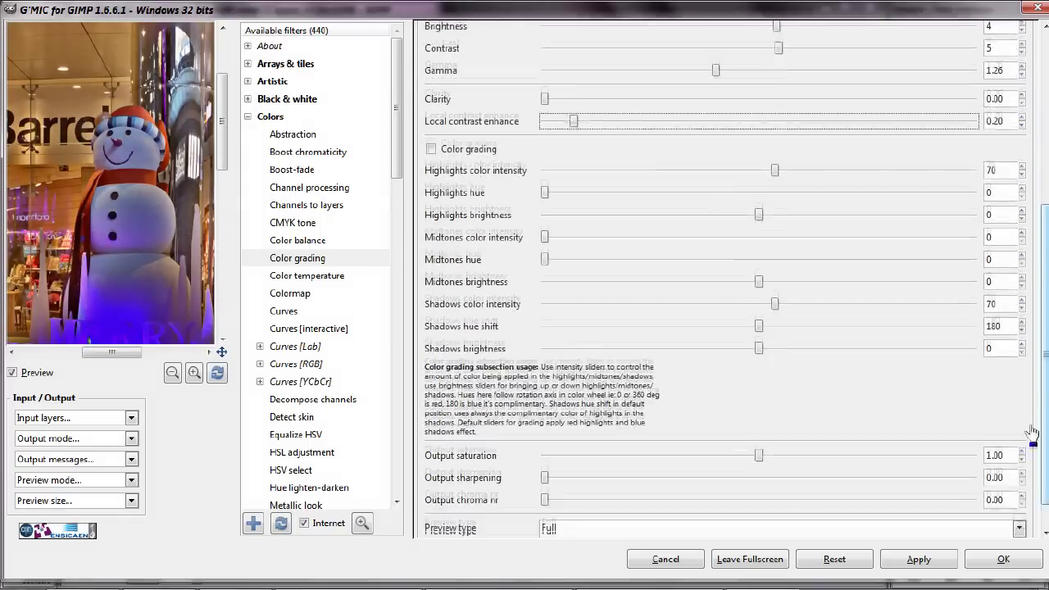
pyautogui.moveTo(544, 444); pyautogui.dragTo(624, 467)
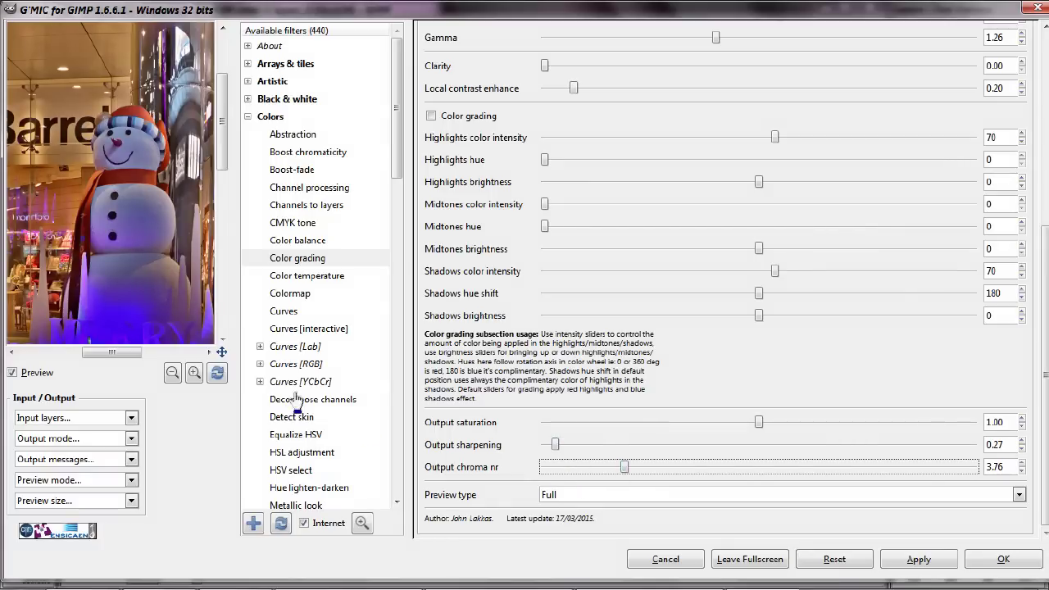
# Step: Readjust the Hdr effect and neighbouring tone sliders
pyautogui.scroll(8, 770, 351)
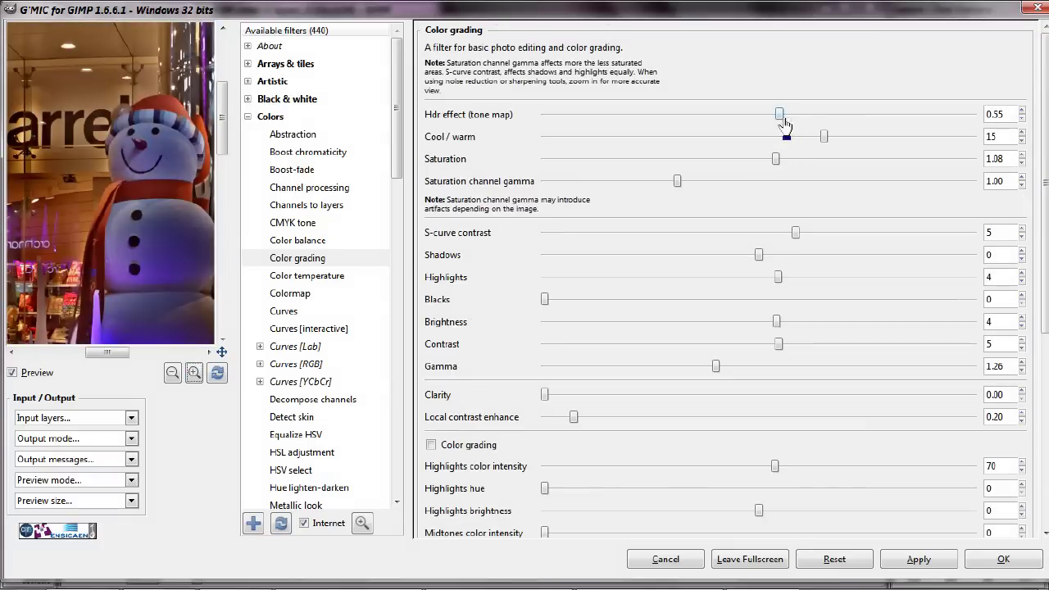
pyautogui.moveTo(780, 114); pyautogui.dragTo(686, 115)
pyautogui.moveTo(1039, 197); pyautogui.dragTo(1038, 260)
pyautogui.moveTo(777, 221); pyautogui.dragTo(793, 245)
pyautogui.moveTo(845, 223); pyautogui.dragTo(892, 223)
pyautogui.scroll(-5, 959, 251)
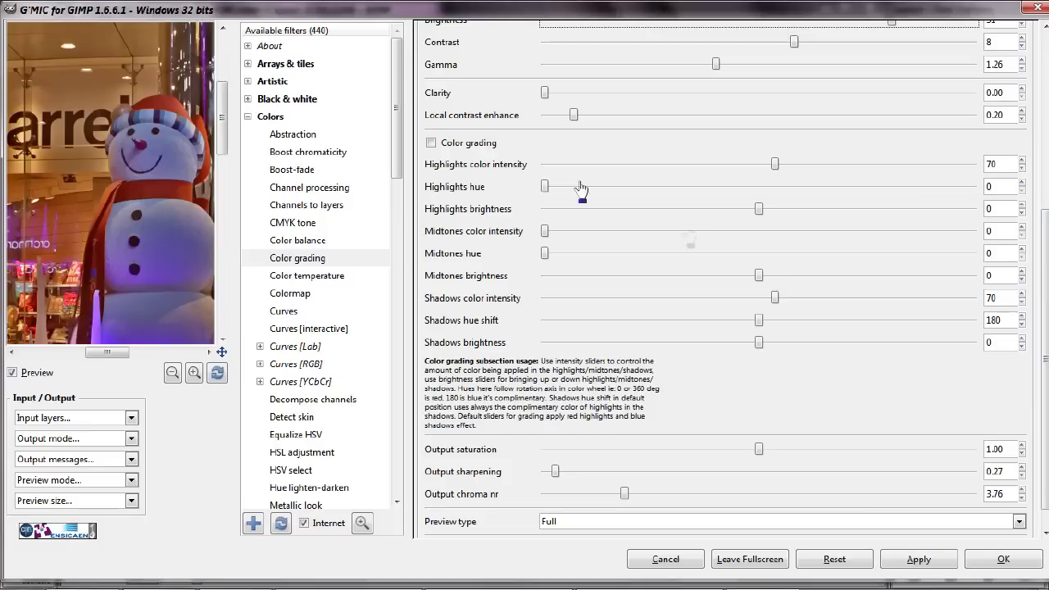
# Step: Enable the tints, lower Shadows color intensity and Highlights intensity to 21, then apply
pyautogui.click(431, 144)
pyautogui.moveTo(544, 186)
pyautogui.mouseDown()
pyautogui.moveTo(791, 201)
pyautogui.moveTo(758, 205)
pyautogui.moveTo(768, 187)
pyautogui.moveTo(544, 187)
pyautogui.mouseUp()
pyautogui.moveTo(775, 297); pyautogui.dragTo(597, 305)
pyautogui.moveTo(776, 167); pyautogui.dragTo(614, 166)
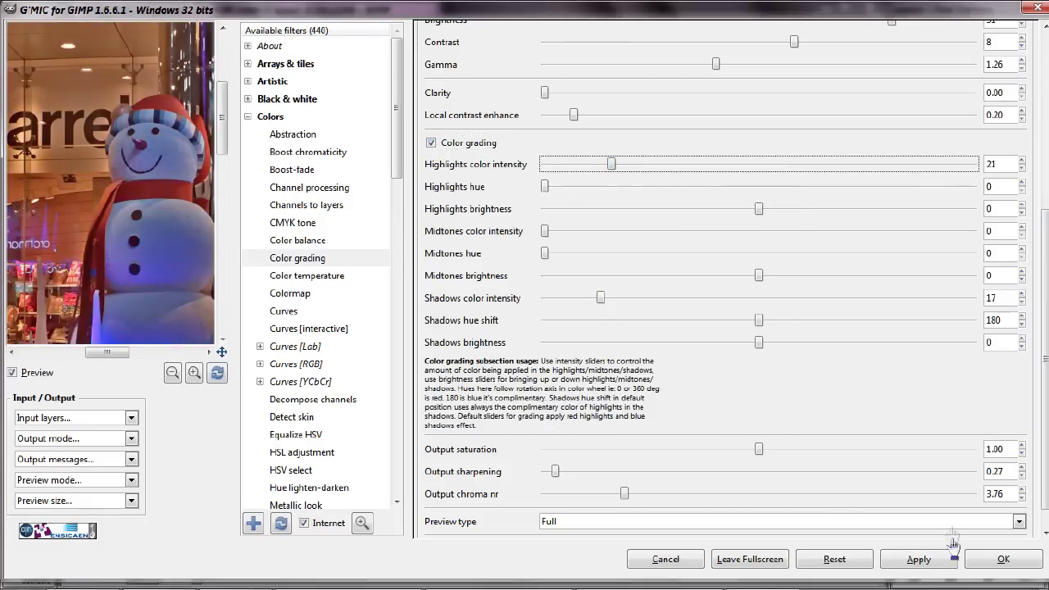
pyautogui.click(1003, 559)
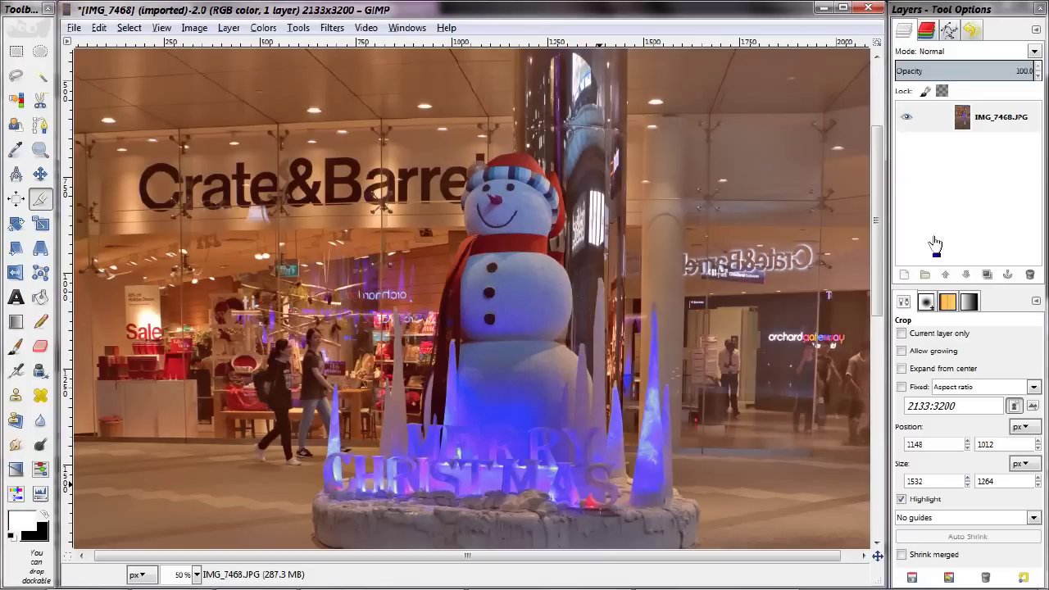
# Step: Paste the graded image as a new layer and toggle it to compare before and after
pyautogui.hotkey('ctrl', 'c')
pyautogui.hotkey('ctrl', 'v')
pyautogui.click(905, 274)
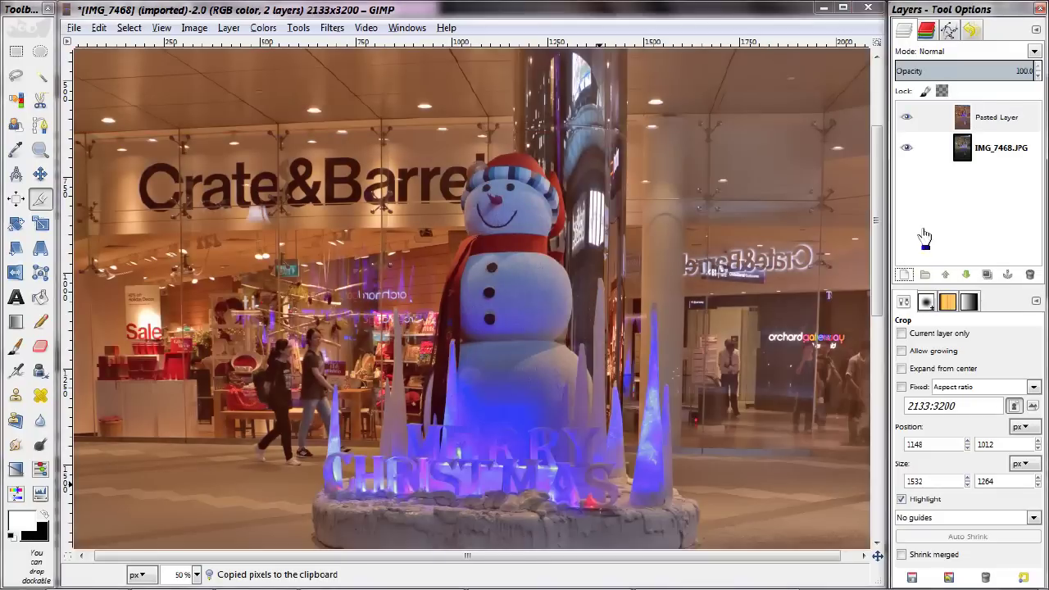
pyautogui.click(910, 118)
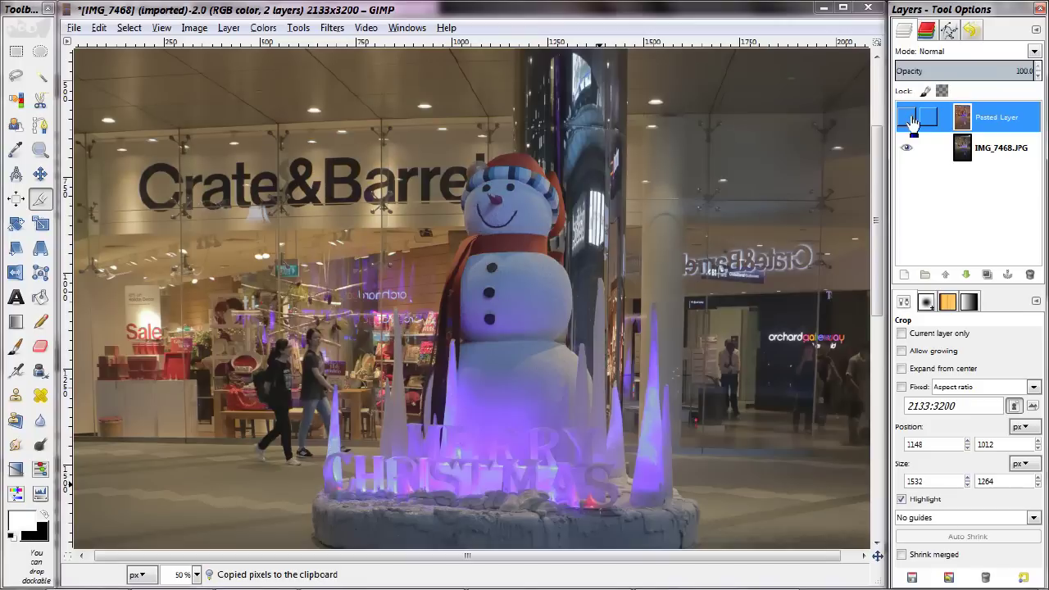
pyautogui.click(906, 119)
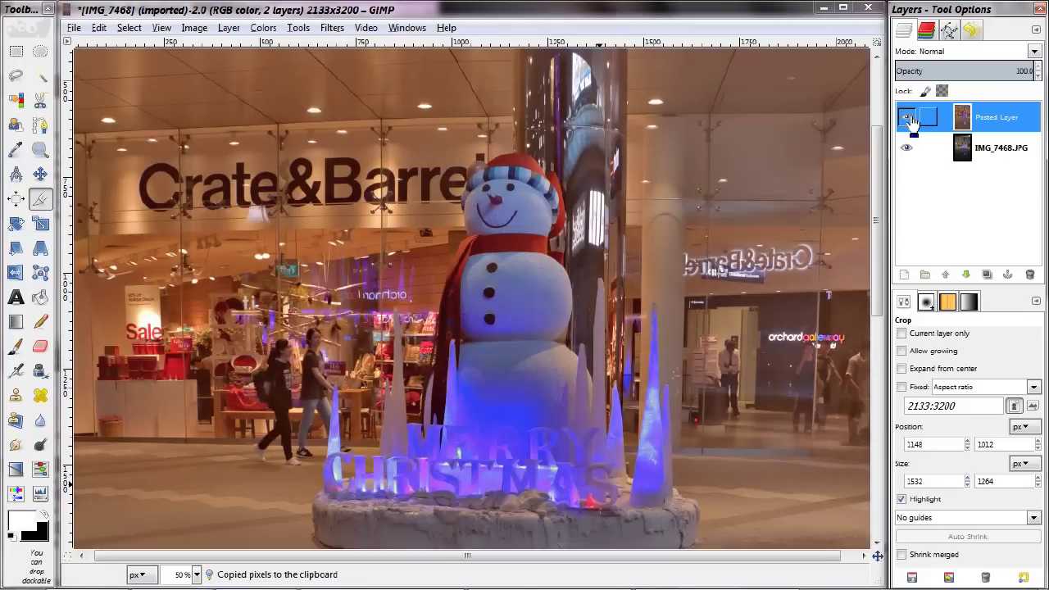
pyautogui.click(908, 118)
pyautogui.click(910, 120)
pyautogui.click(910, 119)
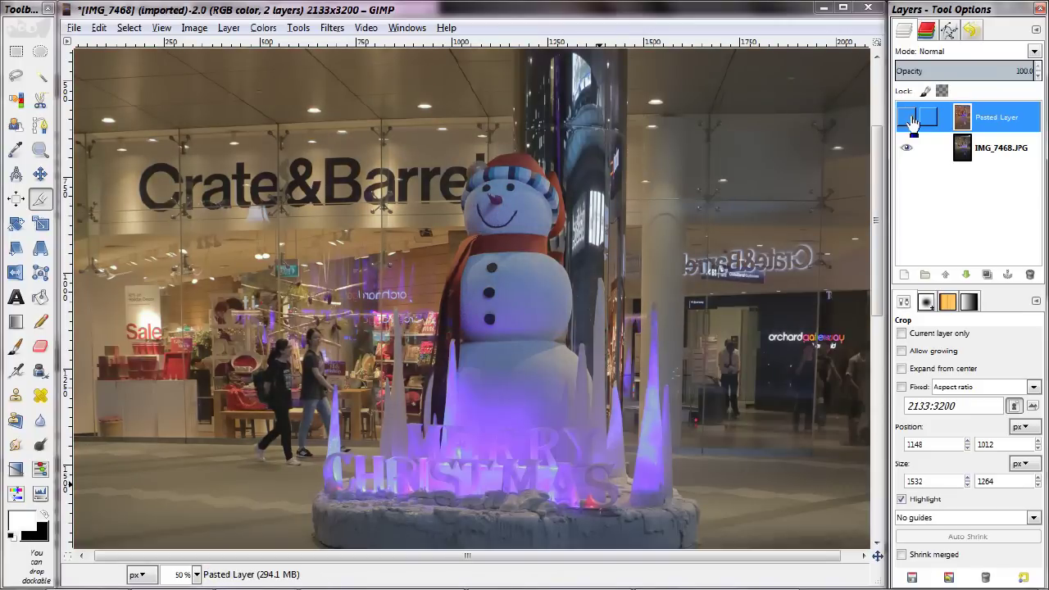
pyautogui.click(909, 119)
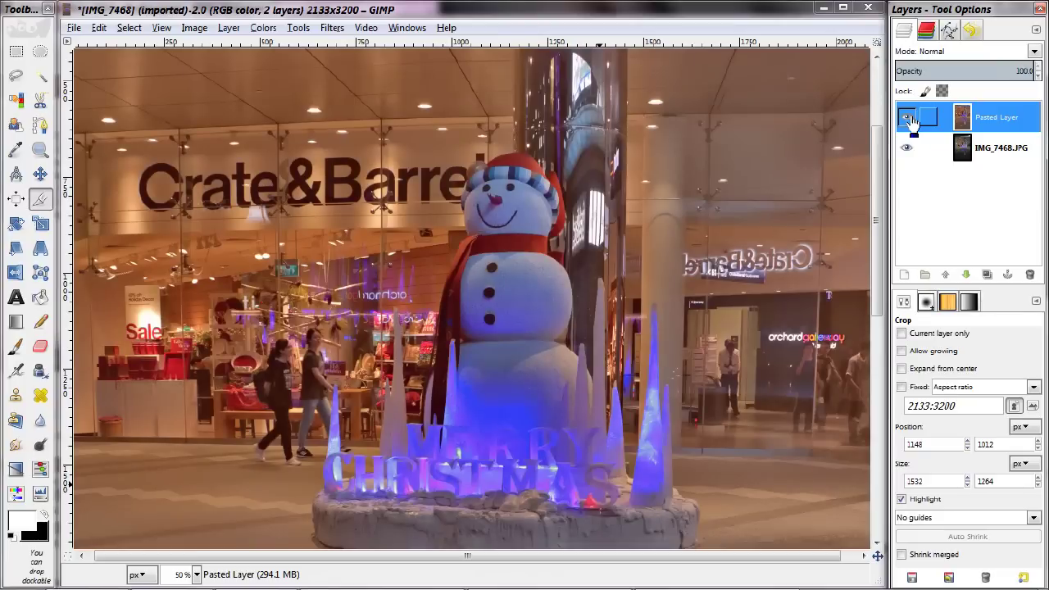
# Step: Lower the Pasted Layer's opacity to 65.5 and compare it against the original
pyautogui.click(1024, 71)
pyautogui.moveTo(1005, 71)
pyautogui.mouseDown()
pyautogui.moveTo(970, 71)
pyautogui.moveTo(1003, 70)
pyautogui.mouseUp()
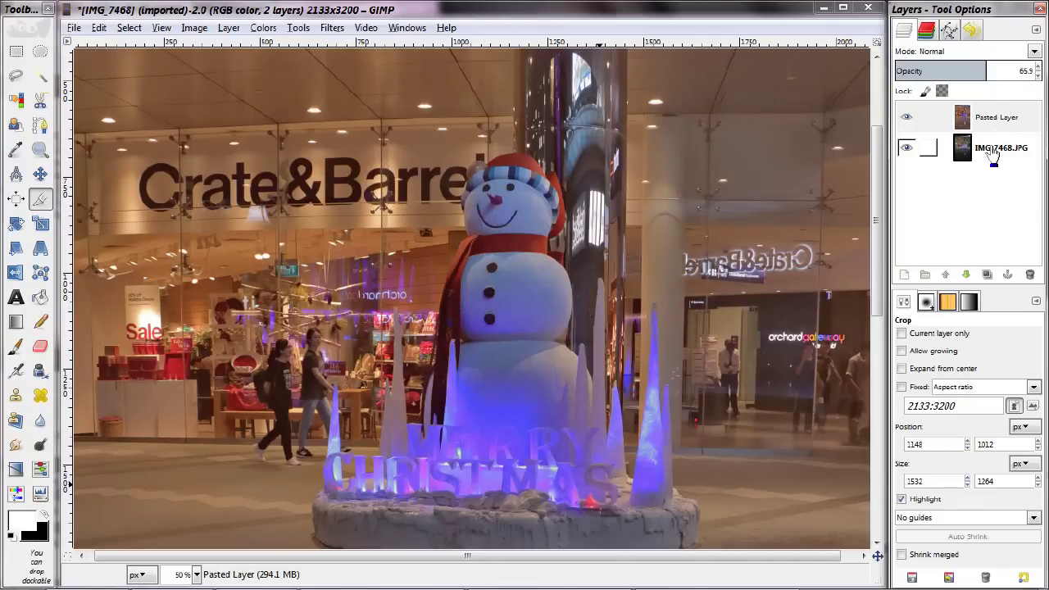
pyautogui.click(907, 119)
pyautogui.click(908, 120)
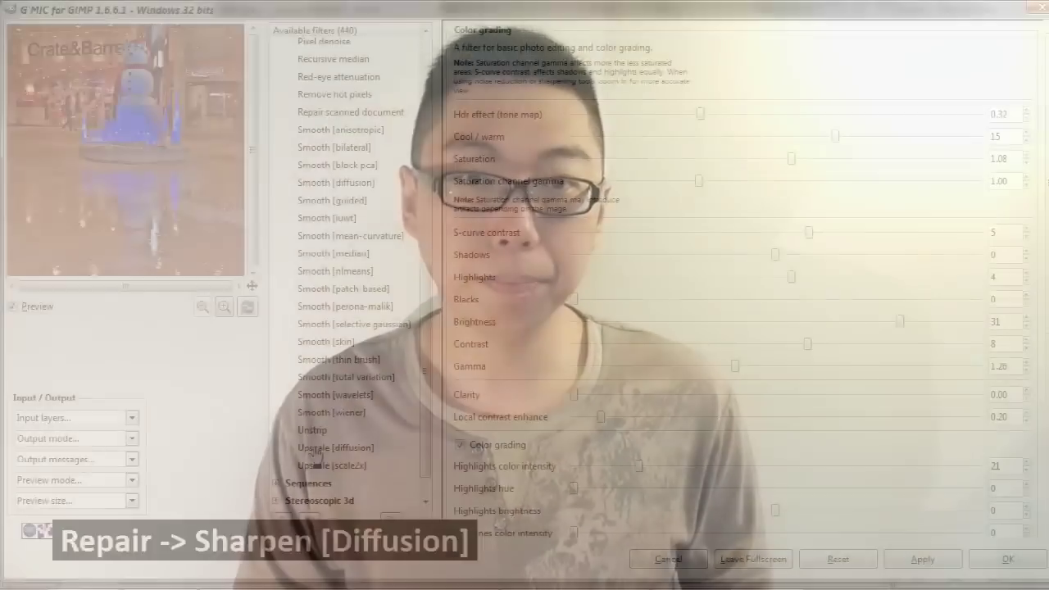
# Step: Choose Upscale [diffusion] at 300% and trial the sharpness and anisotropy sliders
pyautogui.click(318, 454)
pyautogui.write('300')
pyautogui.click(1023, 74)
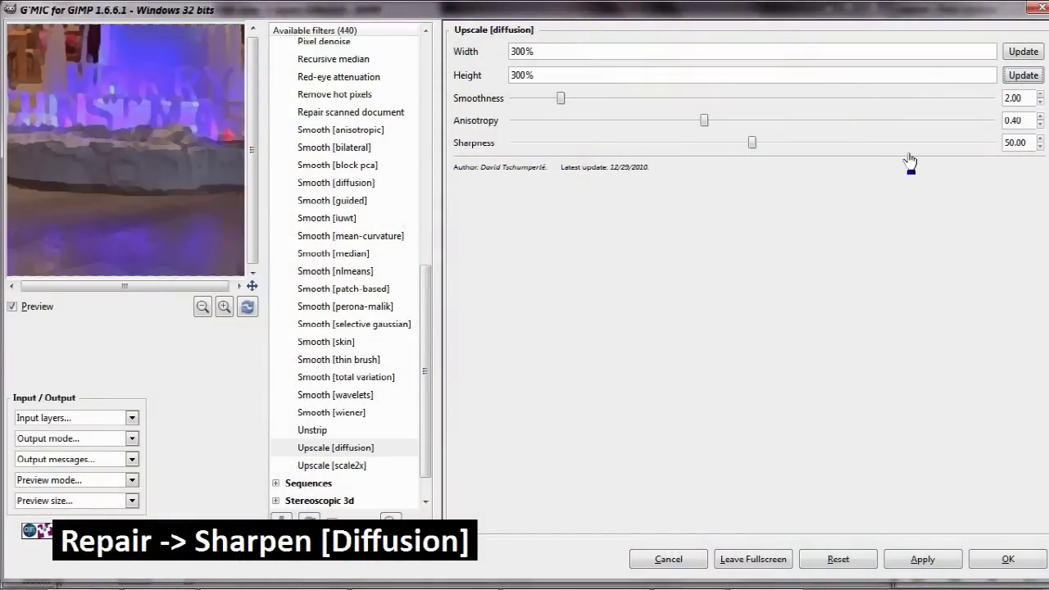
pyautogui.moveTo(252, 285); pyautogui.dragTo(247, 282)
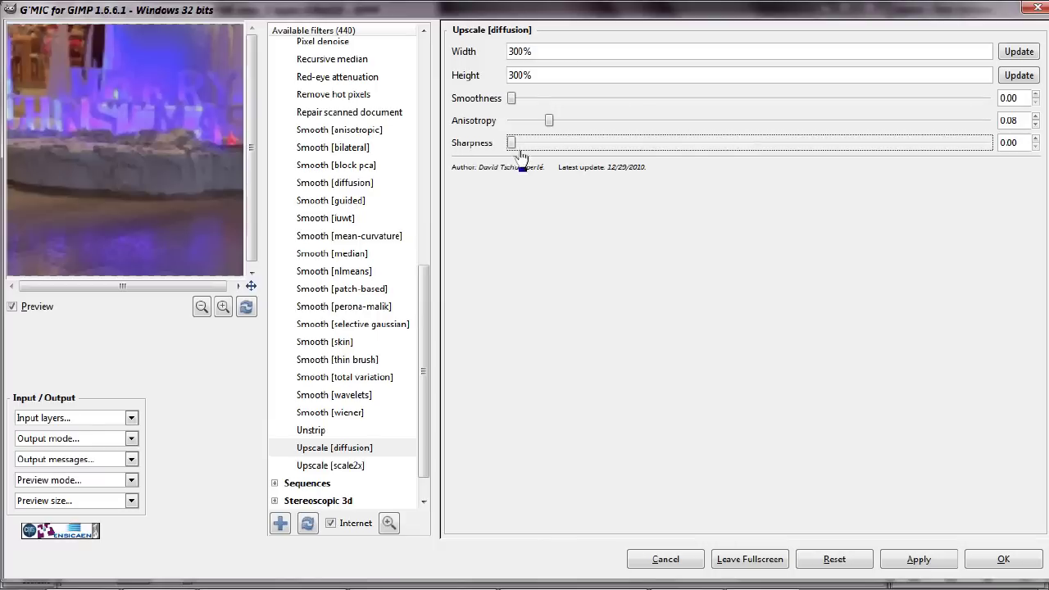
pyautogui.moveTo(516, 145); pyautogui.dragTo(953, 146)
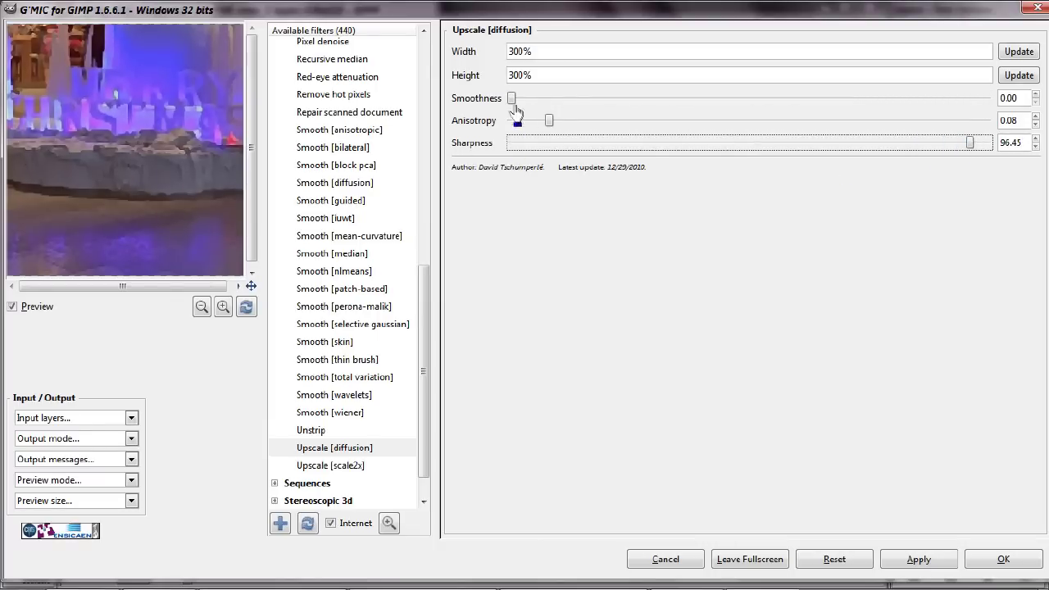
pyautogui.moveTo(548, 120); pyautogui.dragTo(754, 122)
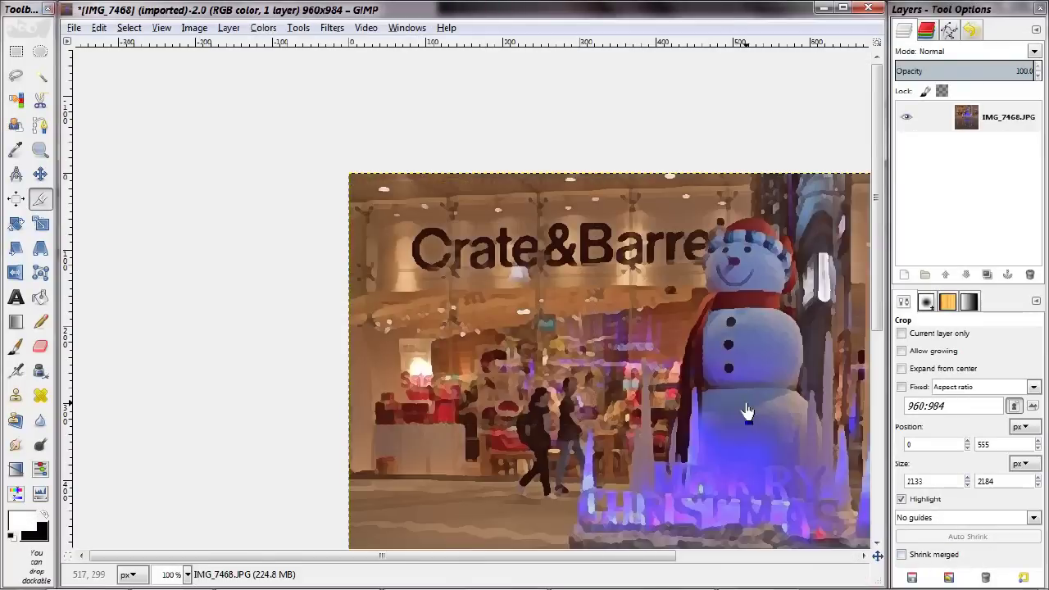
pyautogui.moveTo(830, 447); pyautogui.dragTo(723, 381)
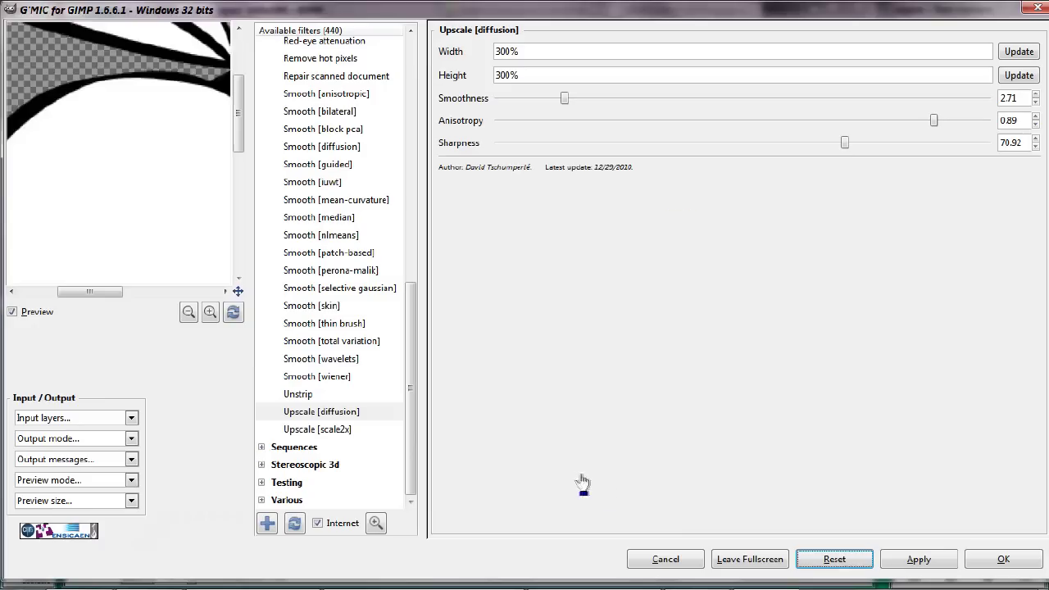
# Step: Set Smoothness about 1.86, Anisotropy 0 and Sharpness about 96, then run the upscale
pyautogui.moveTo(562, 98); pyautogui.dragTo(433, 106)
pyautogui.moveTo(498, 98); pyautogui.dragTo(543, 99)
pyautogui.moveTo(933, 121); pyautogui.dragTo(988, 117)
pyautogui.moveTo(845, 143); pyautogui.dragTo(899, 140)
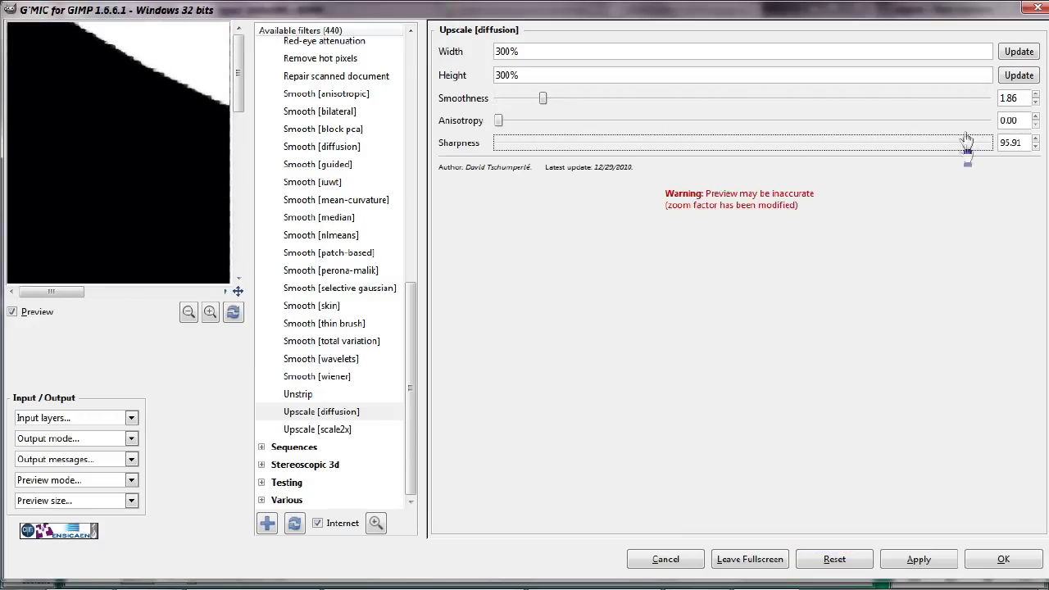
pyautogui.click(1003, 559)
pyautogui.scroll(3, 527, 276)
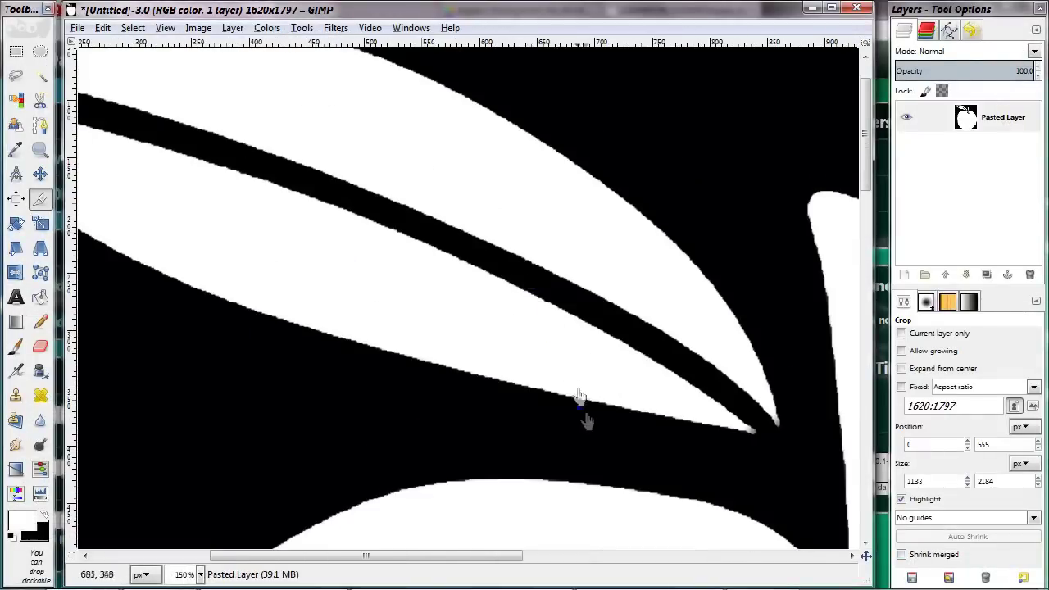
pyautogui.scroll(-5, 585, 402)
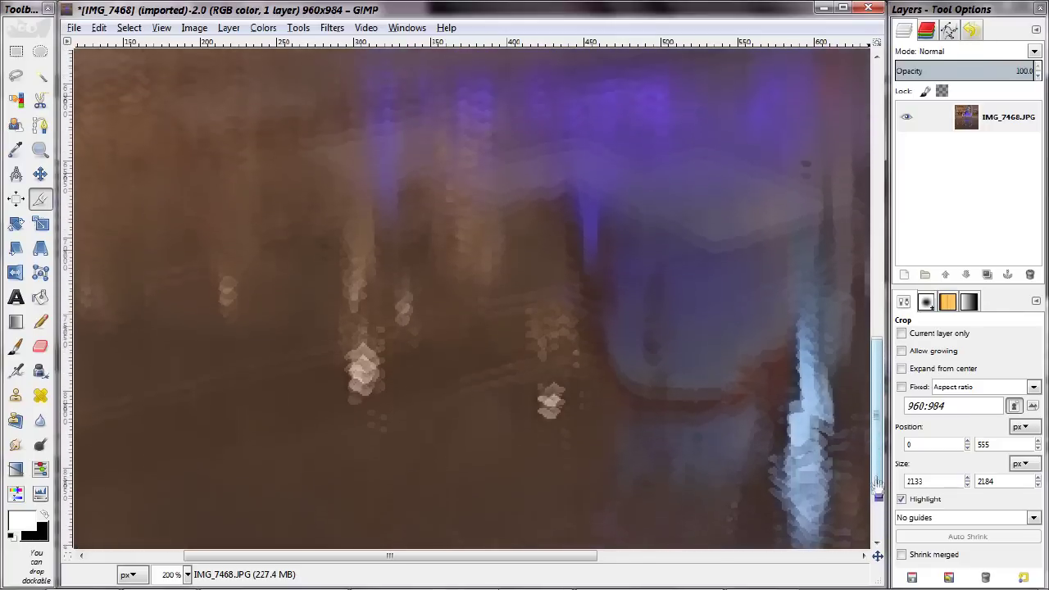
pyautogui.moveTo(877, 487); pyautogui.dragTo(879, 209)
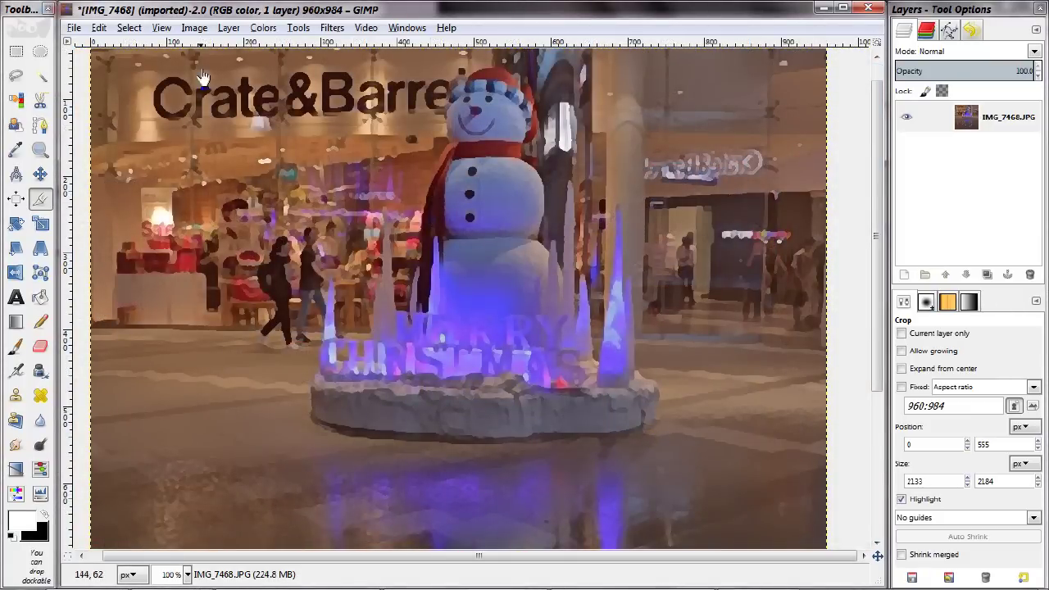
# Step: Scale the painted snowman image from 960x984 to 640x656 pixels
pyautogui.click(194, 27)
pyautogui.click(238, 168)
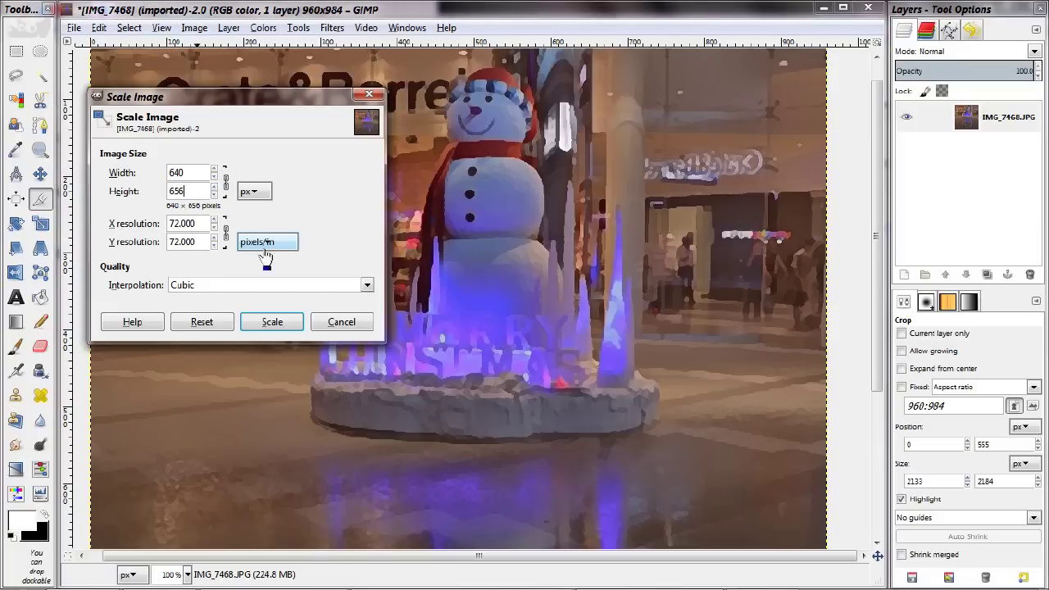
pyautogui.click(274, 324)
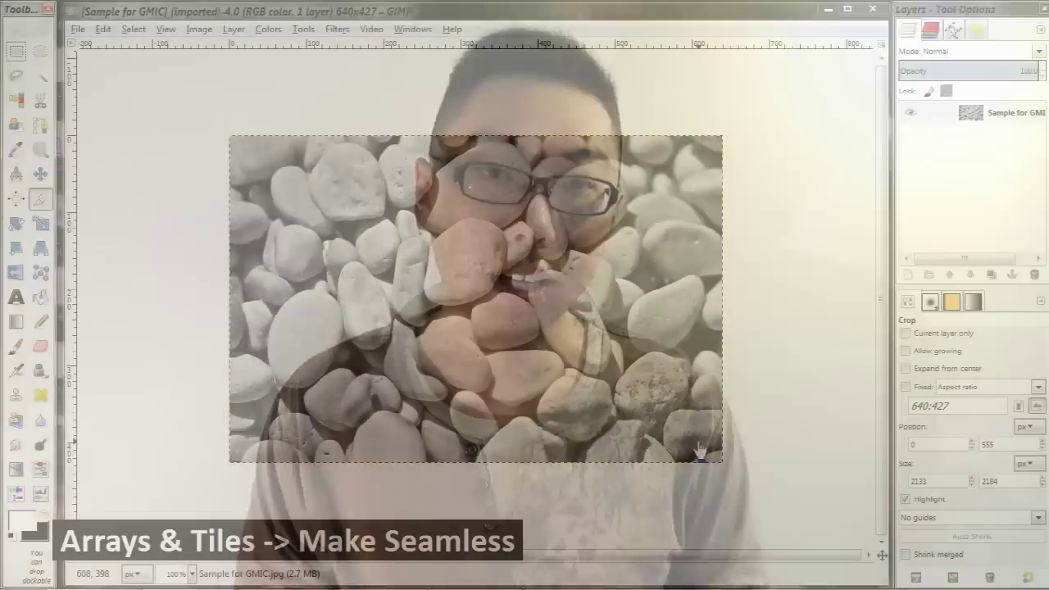
pyautogui.click(337, 29)
# Step: Apply G'MIC Arrays & tiles > Make seamless with Equalize light 100 and a 3x3 tiled preview
pyautogui.click(328, 456)
pyautogui.click(629, 464)
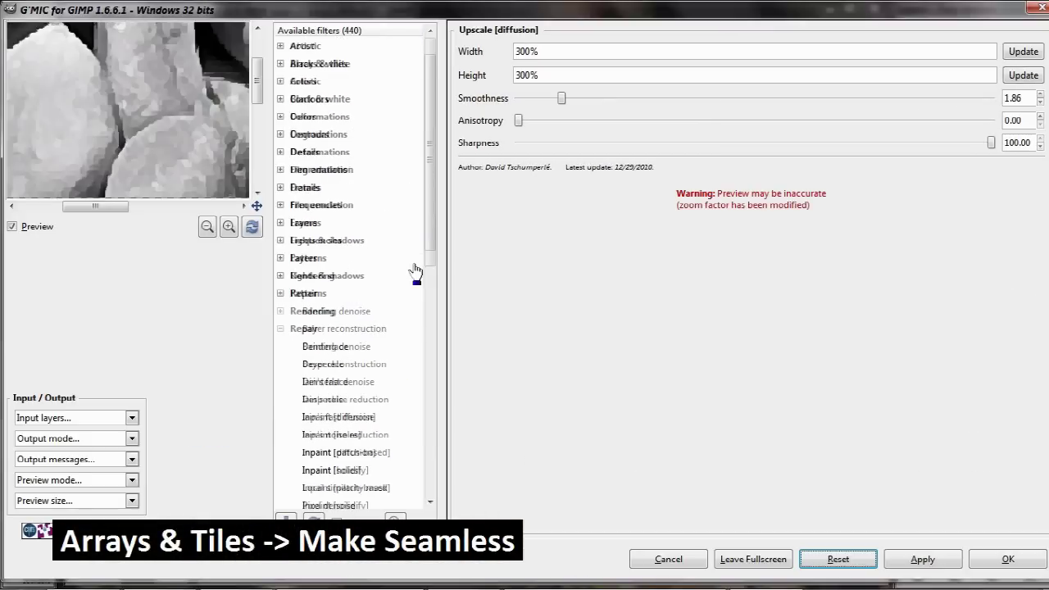
pyautogui.click(316, 63)
pyautogui.click(358, 330)
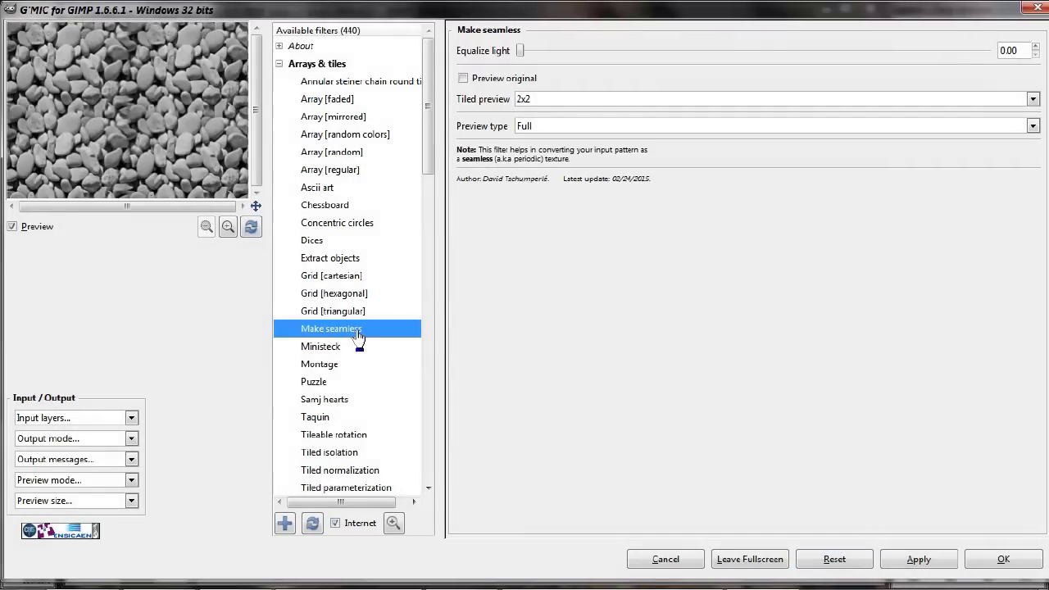
pyautogui.moveTo(521, 51); pyautogui.dragTo(882, 54)
pyautogui.click(844, 99)
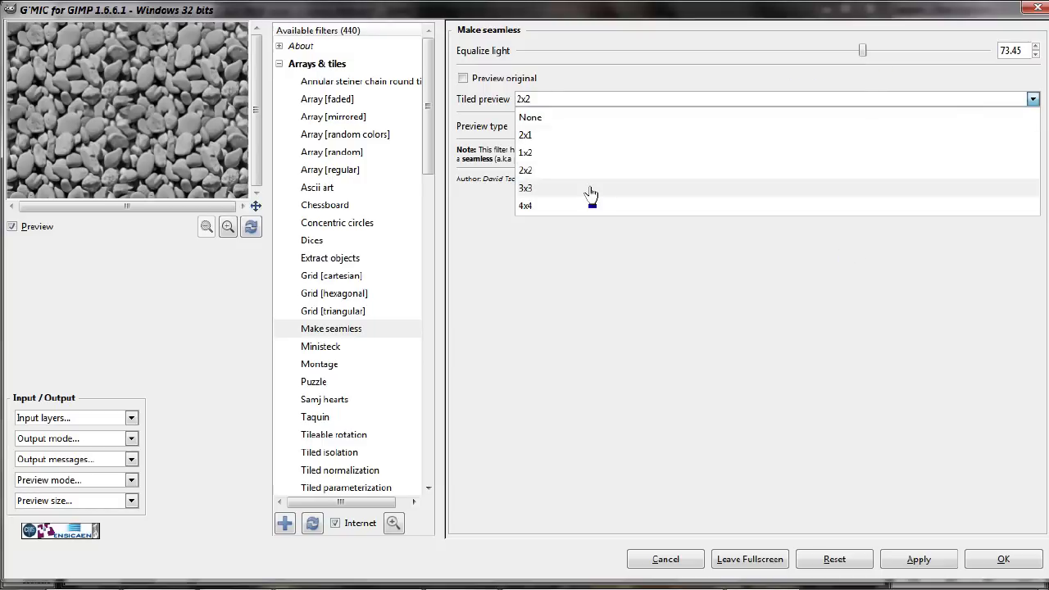
pyautogui.click(565, 195)
pyautogui.click(875, 54)
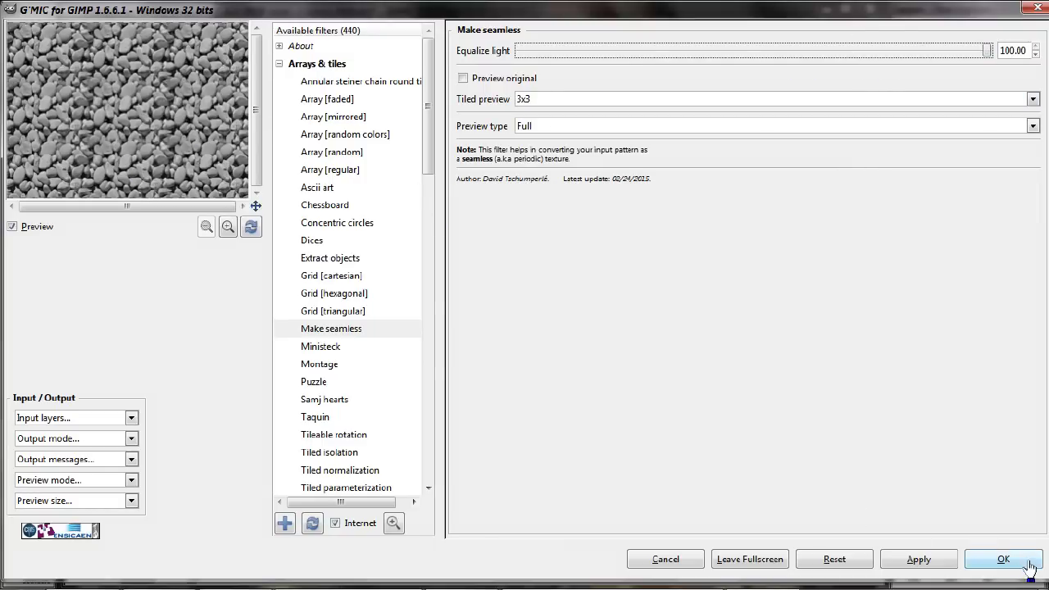
pyautogui.click(1003, 560)
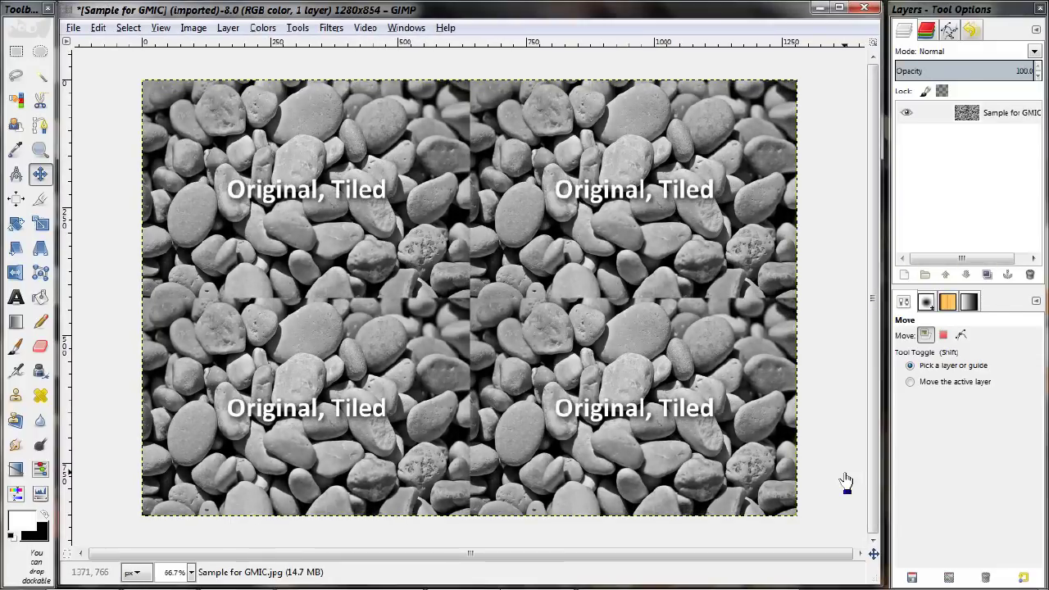
# Step: Zoom in on the tile joins, then zoom back out to 66.7% for the full image
pyautogui.scroll(4, 483, 332)
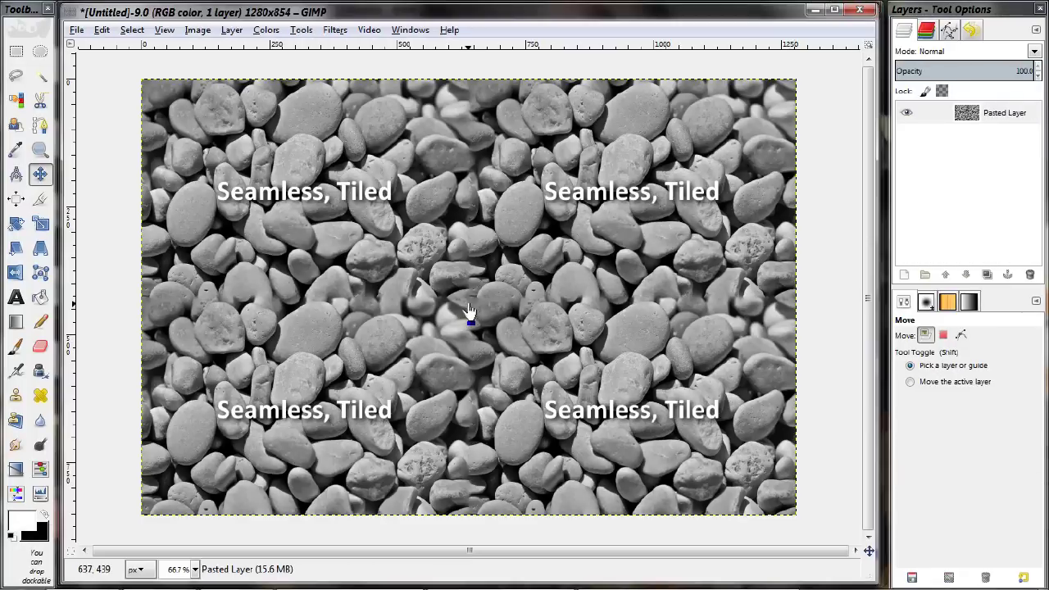
pyautogui.scroll(4, 468, 312)
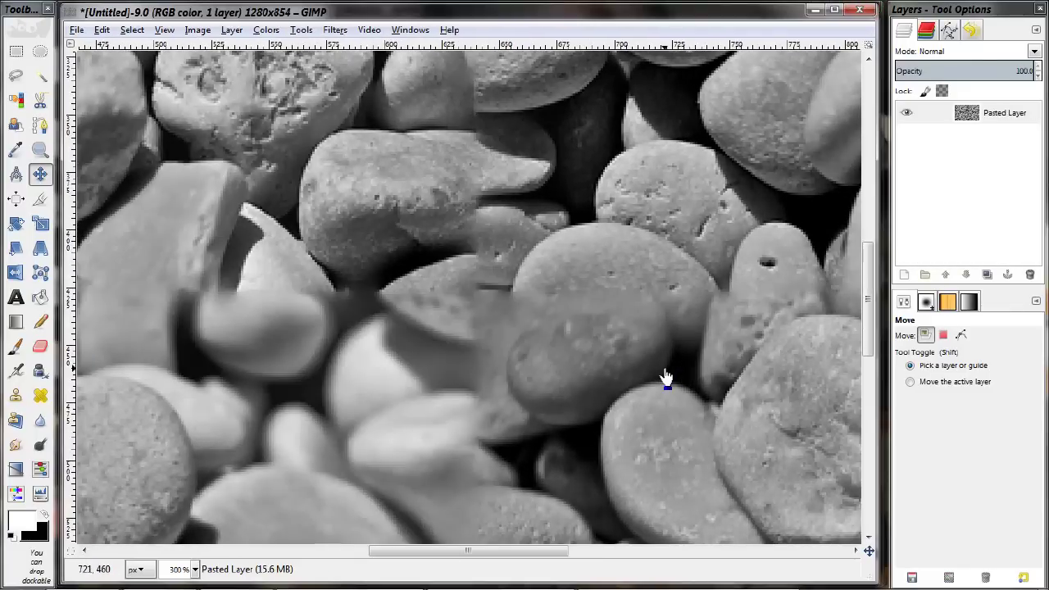
pyautogui.scroll(-4, 543, 364)
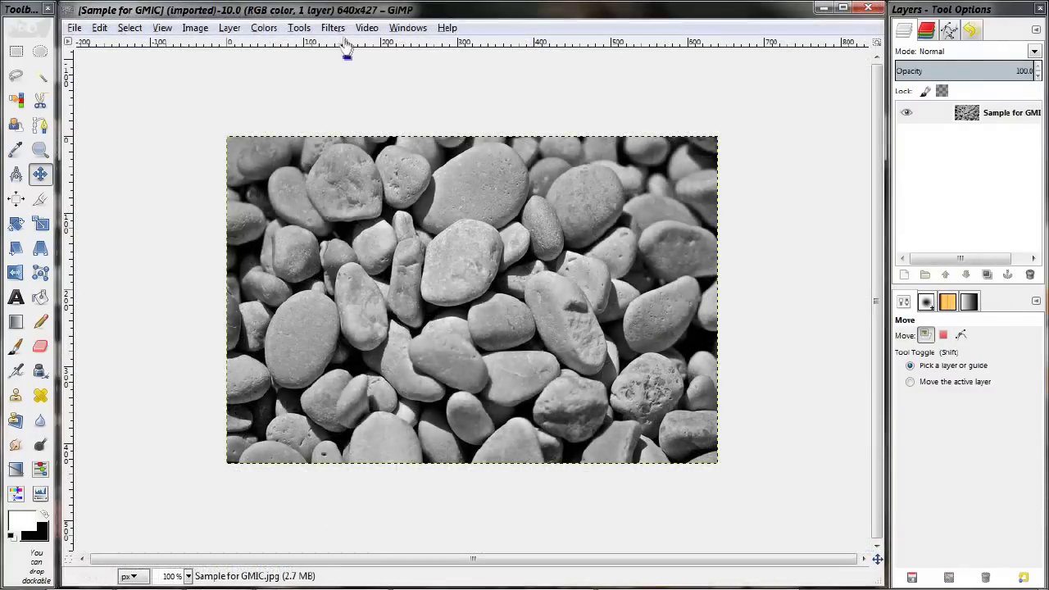
pyautogui.click(333, 28)
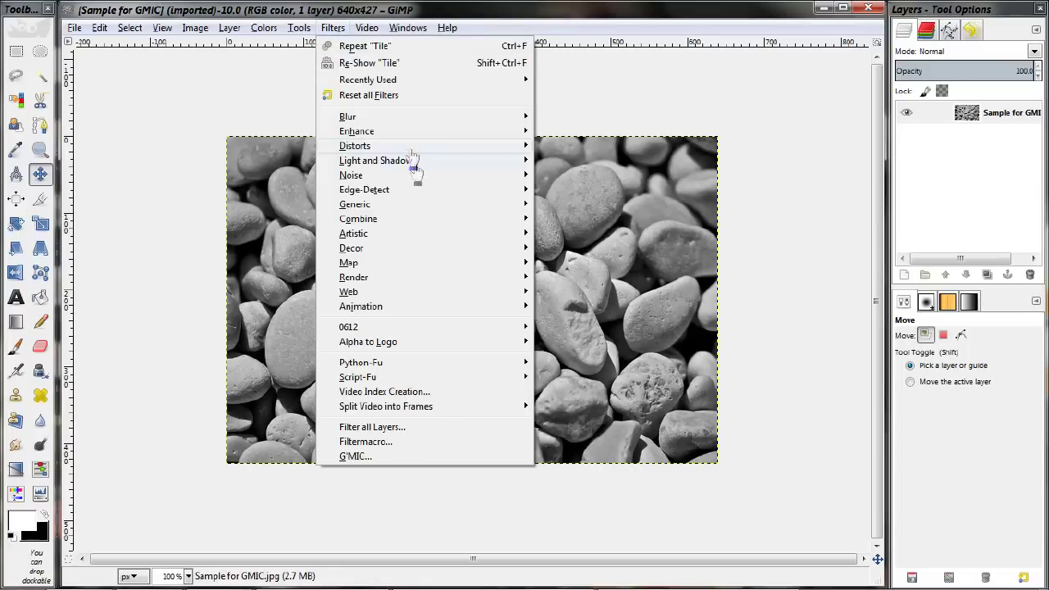
pyautogui.moveTo(408, 270)
pyautogui.click(585, 321)
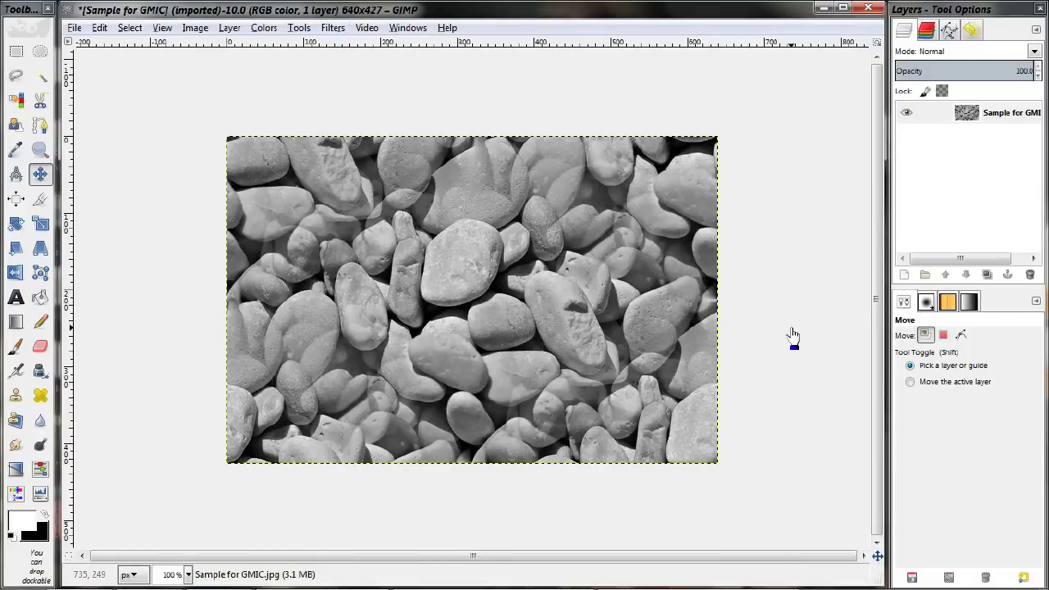
pyautogui.scroll(3, 491, 219)
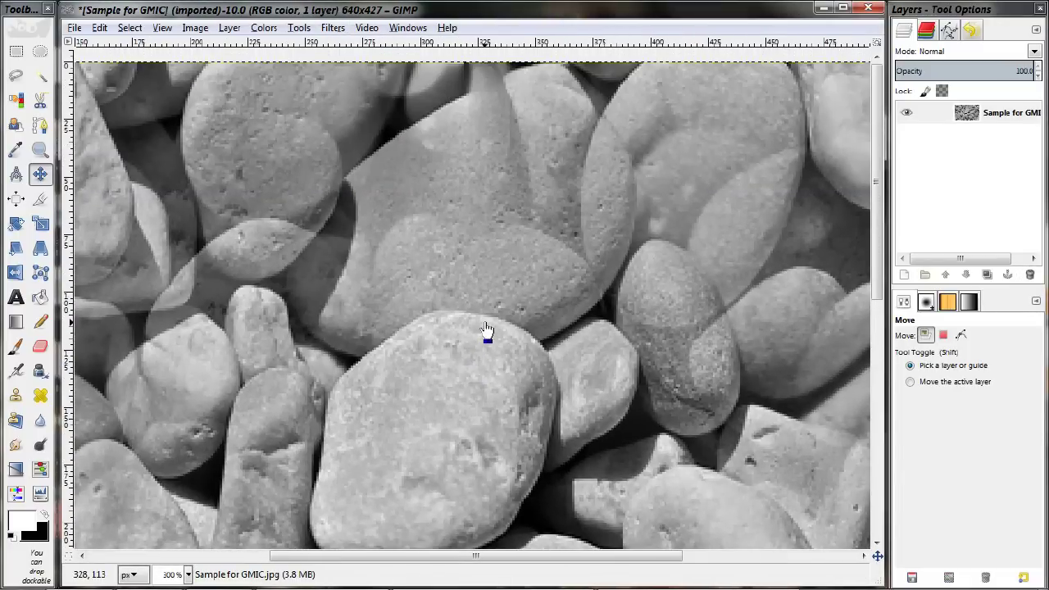
pyautogui.scroll(-1, 486, 330)
pyautogui.moveTo(423, 473); pyautogui.dragTo(552, 215)
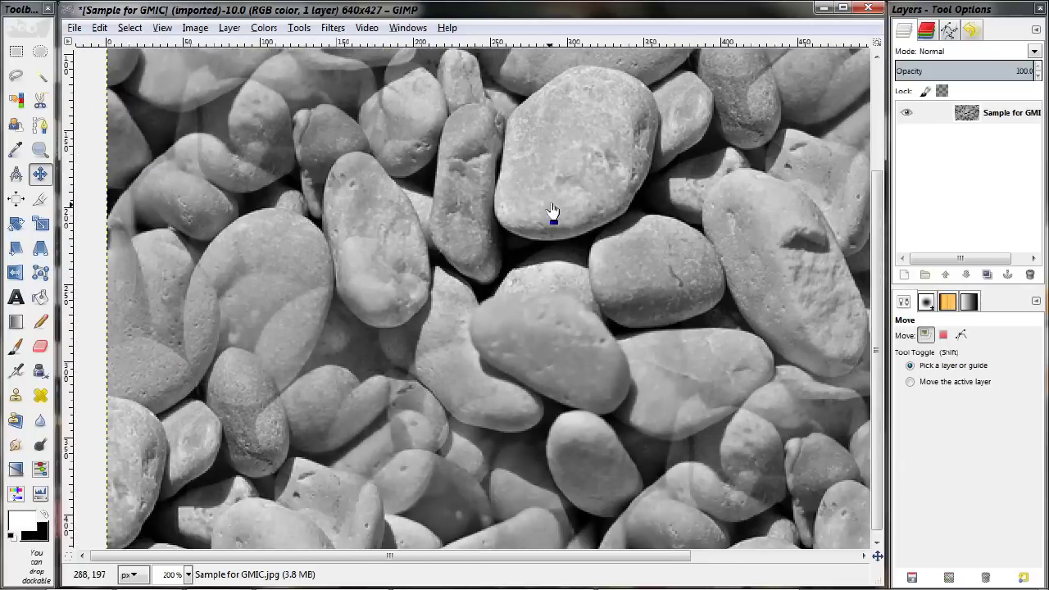
pyautogui.moveTo(710, 401); pyautogui.dragTo(393, 402)
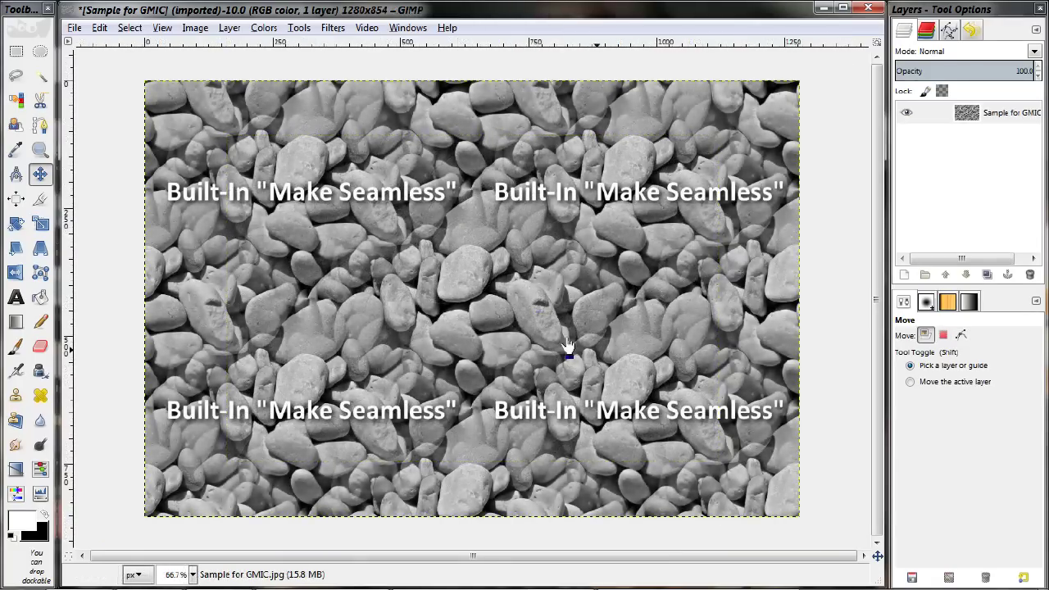
pyautogui.keyDown('ctrl'); pyautogui.scroll(3, 568, 345); pyautogui.keyUp('ctrl')
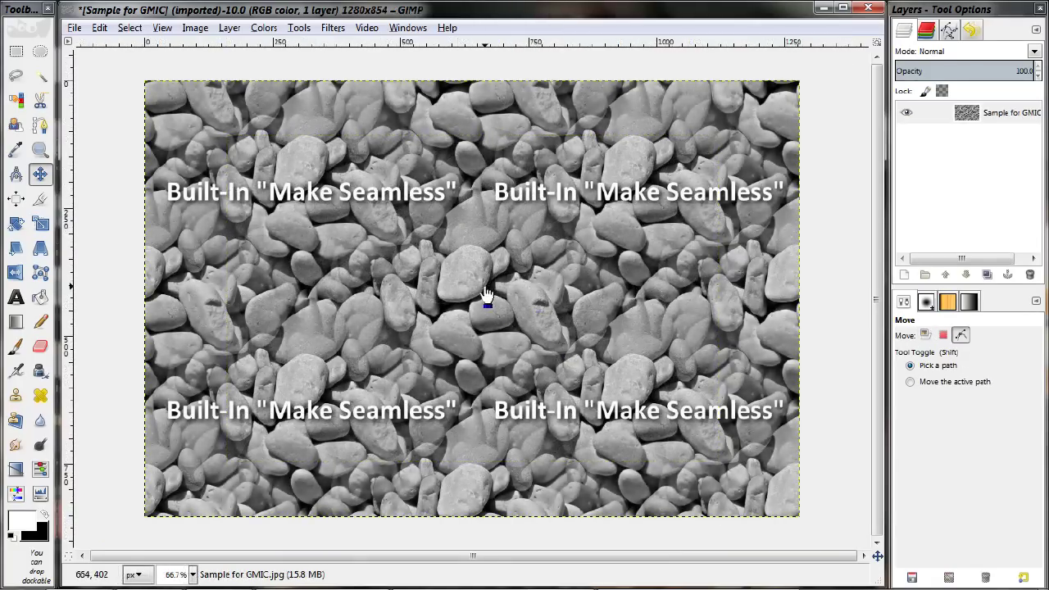
pyautogui.scroll(5, 529, 346)
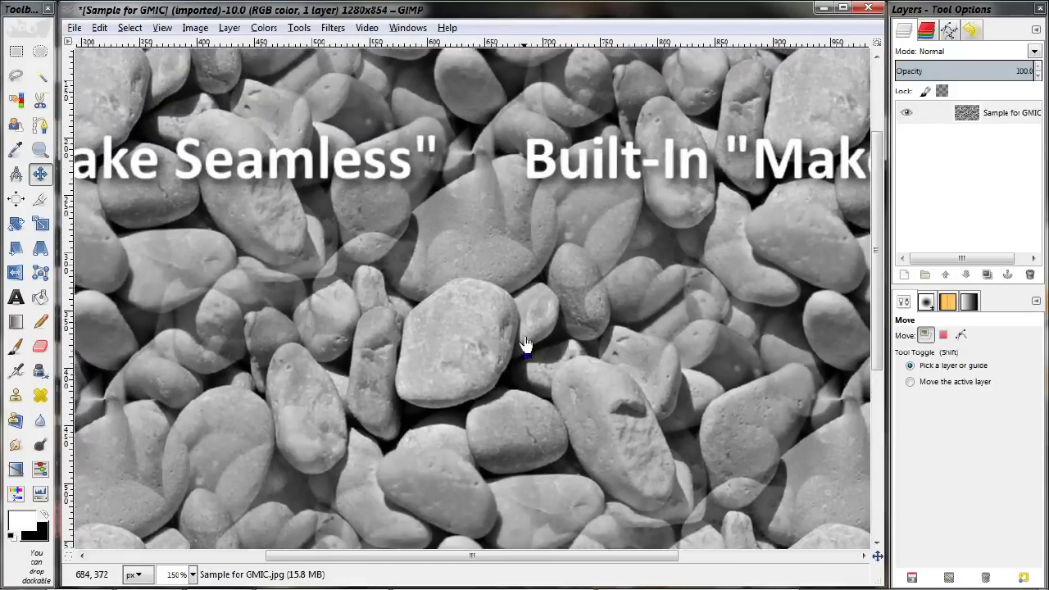
pyautogui.hscroll(-2, 552, 281)
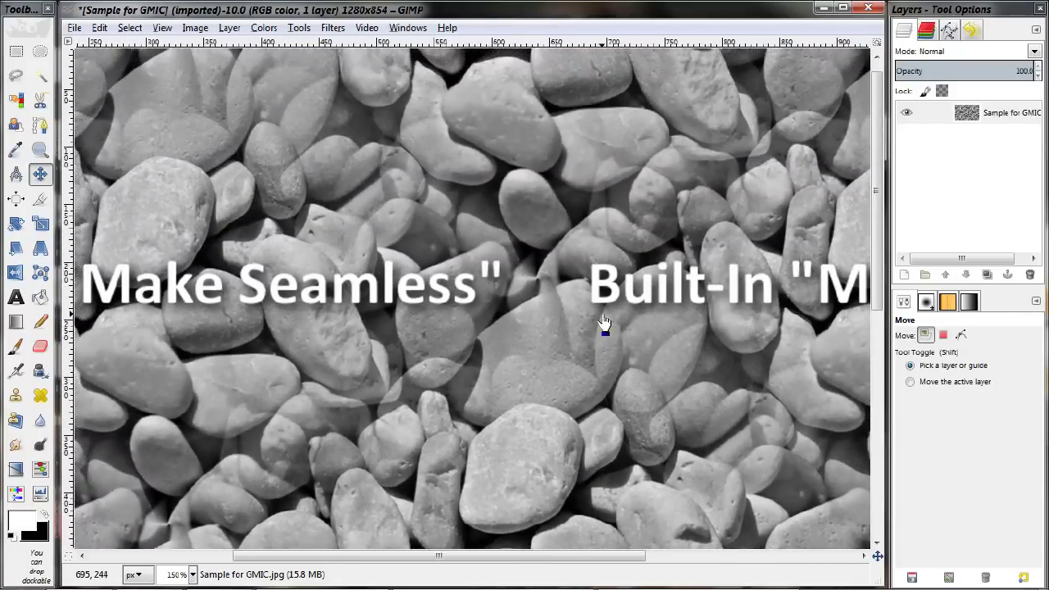
pyautogui.moveTo(603, 322); pyautogui.dragTo(624, 351)
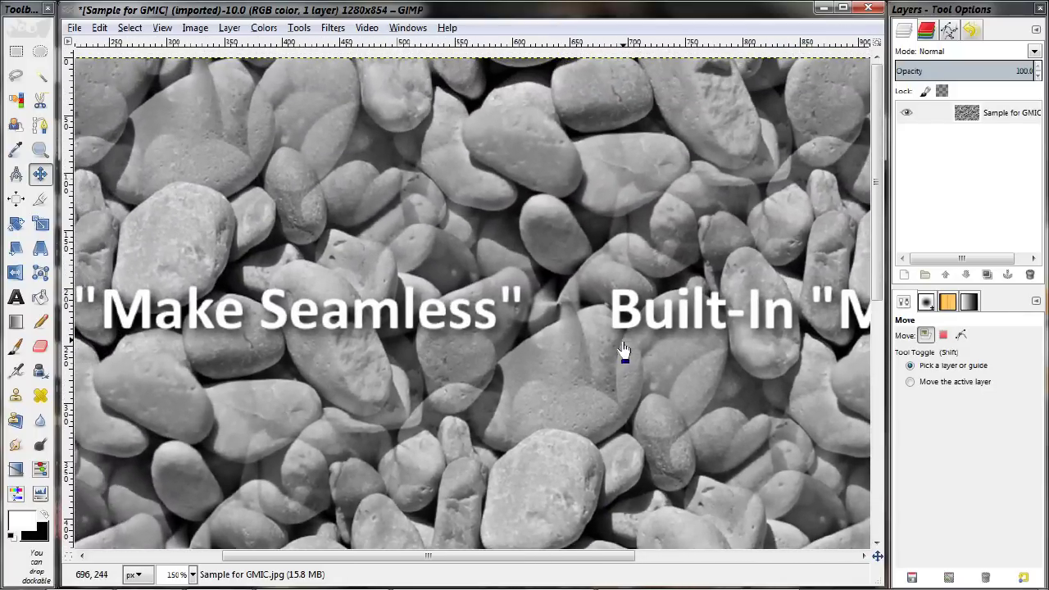
pyautogui.moveTo(332, 456); pyautogui.dragTo(571, 147)
pyautogui.scroll(-1, 516, 287)
pyautogui.hscroll(-1, 516, 287)
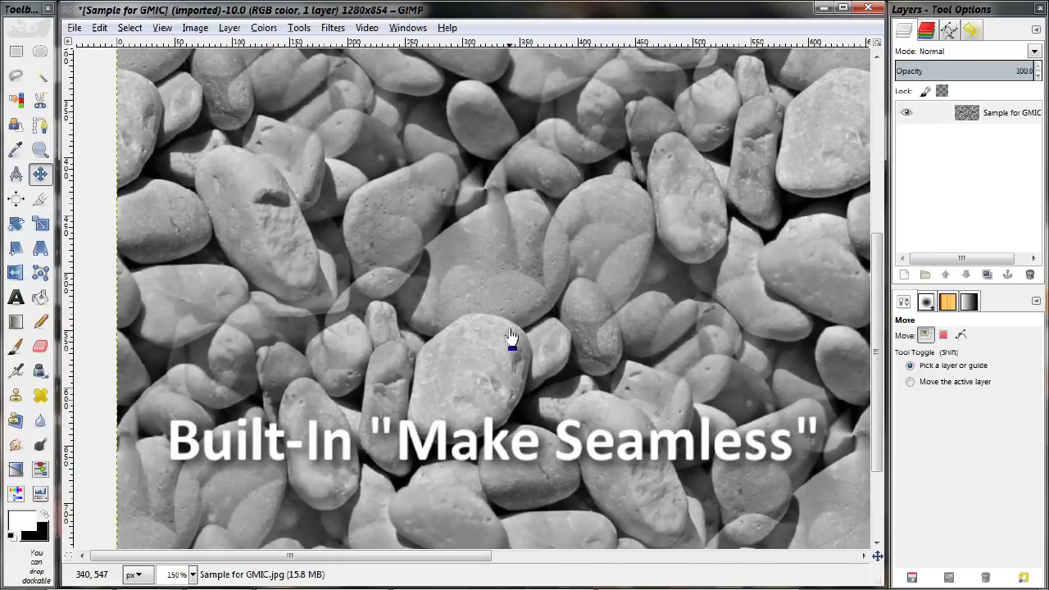
pyautogui.keyDown('ctrl'); pyautogui.scroll(-2, 773, 432); pyautogui.keyUp('ctrl')
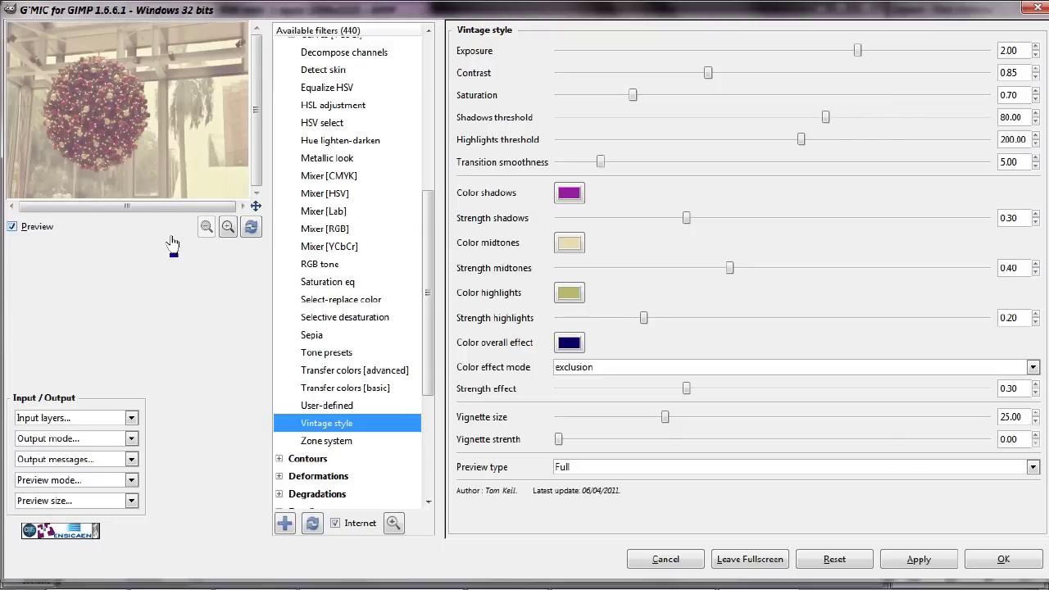
# Step: Apply Vintage style: vignette size 11.29, strength 0.52, exposure 1.68, shadows threshold 87.63, shadow strength 0.46
pyautogui.moveTo(664, 417); pyautogui.dragTo(991, 420)
pyautogui.moveTo(558, 439); pyautogui.dragTo(665, 439)
pyautogui.click(651, 417)
pyautogui.click(633, 443)
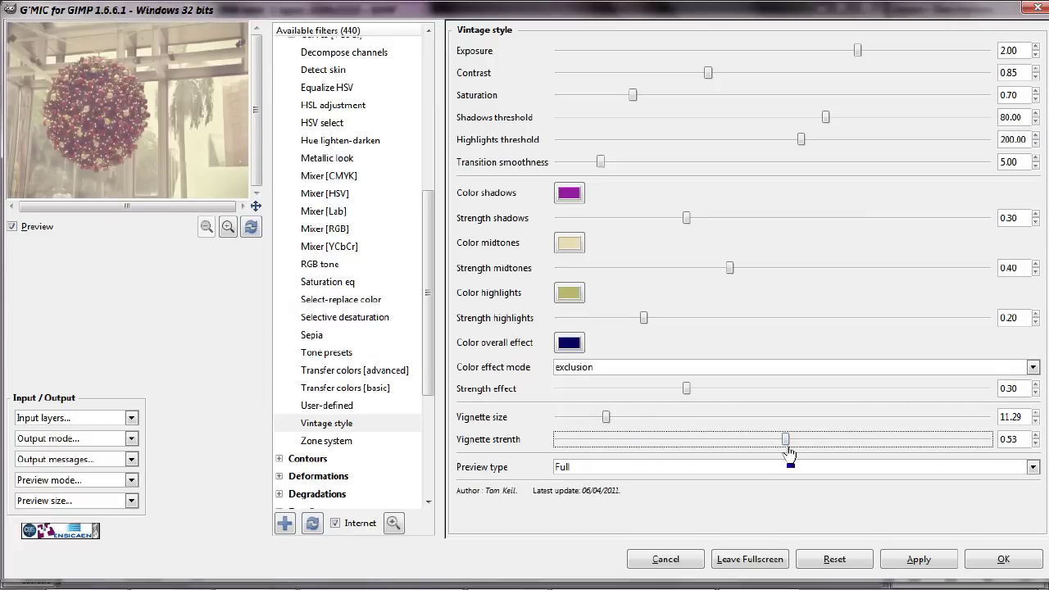
pyautogui.moveTo(787, 453); pyautogui.dragTo(782, 443)
pyautogui.moveTo(857, 51)
pyautogui.mouseDown()
pyautogui.moveTo(816, 54)
pyautogui.moveTo(845, 51)
pyautogui.mouseUp()
pyautogui.moveTo(708, 72)
pyautogui.mouseDown()
pyautogui.moveTo(695, 73)
pyautogui.moveTo(790, 80)
pyautogui.moveTo(704, 78)
pyautogui.mouseUp()
pyautogui.moveTo(826, 118); pyautogui.dragTo(852, 123)
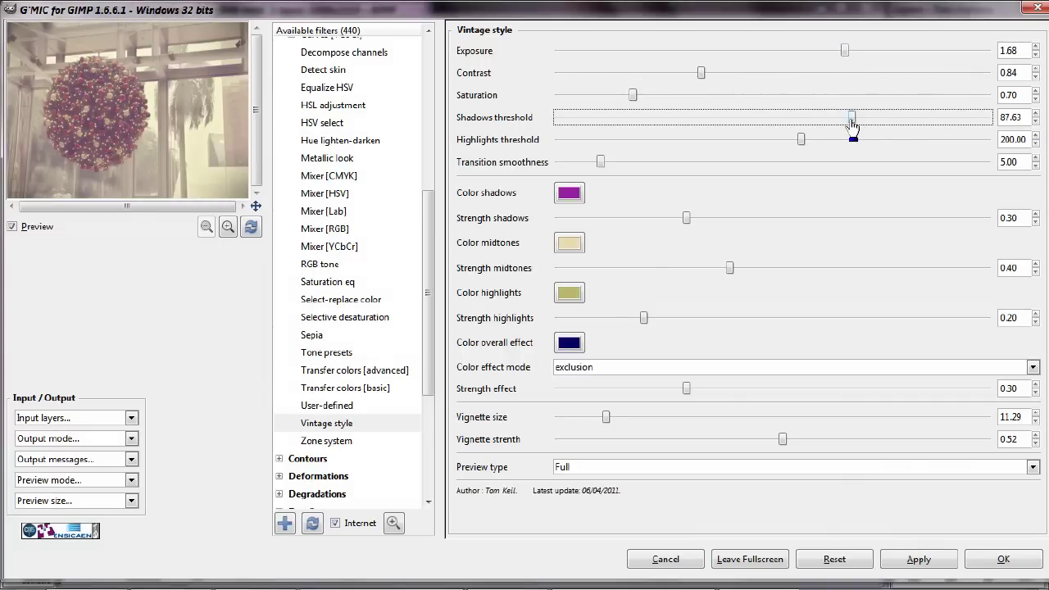
pyautogui.moveTo(686, 217); pyautogui.dragTo(755, 220)
pyautogui.press('Return')
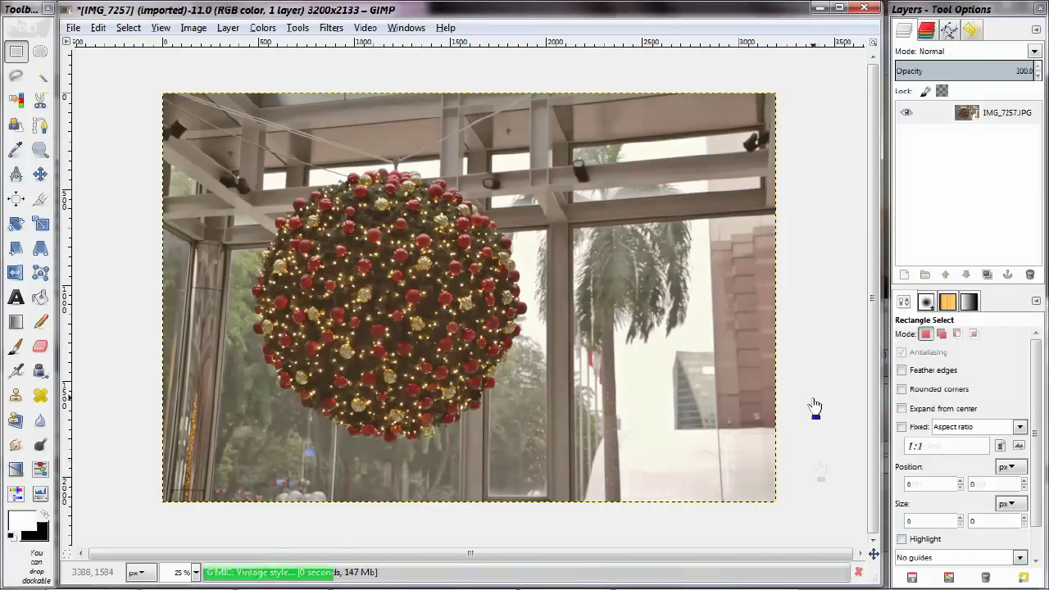
# Step: Zoom into the vintage-toned ornament to inspect the detail, then zoom back out
pyautogui.keyDown('ctrl'); pyautogui.scroll(1, 536, 342); pyautogui.keyUp('ctrl')
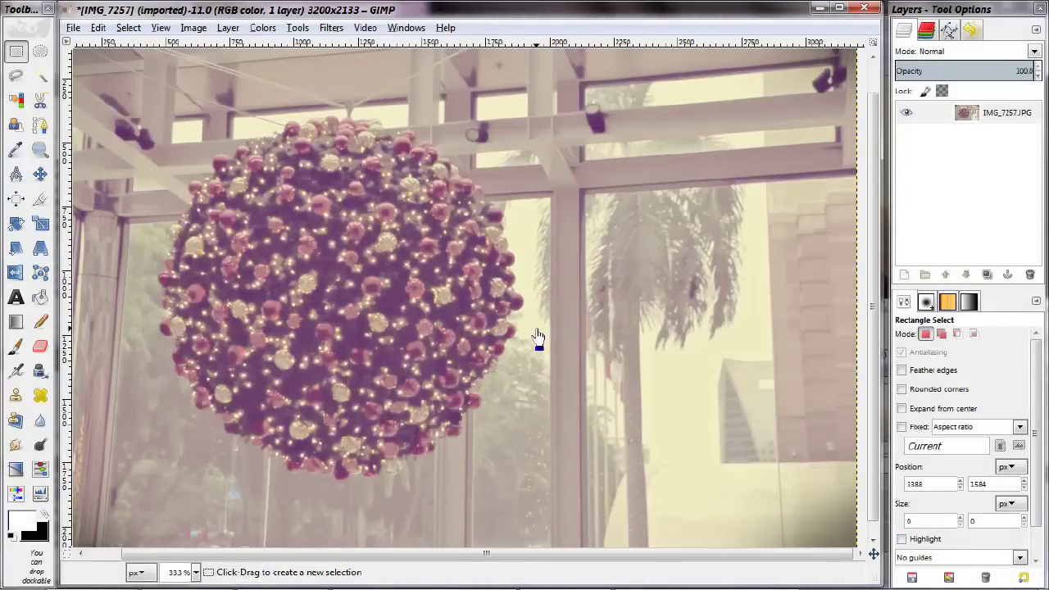
pyautogui.keyDown('ctrl'); pyautogui.scroll(3, 399, 304); pyautogui.keyUp('ctrl')
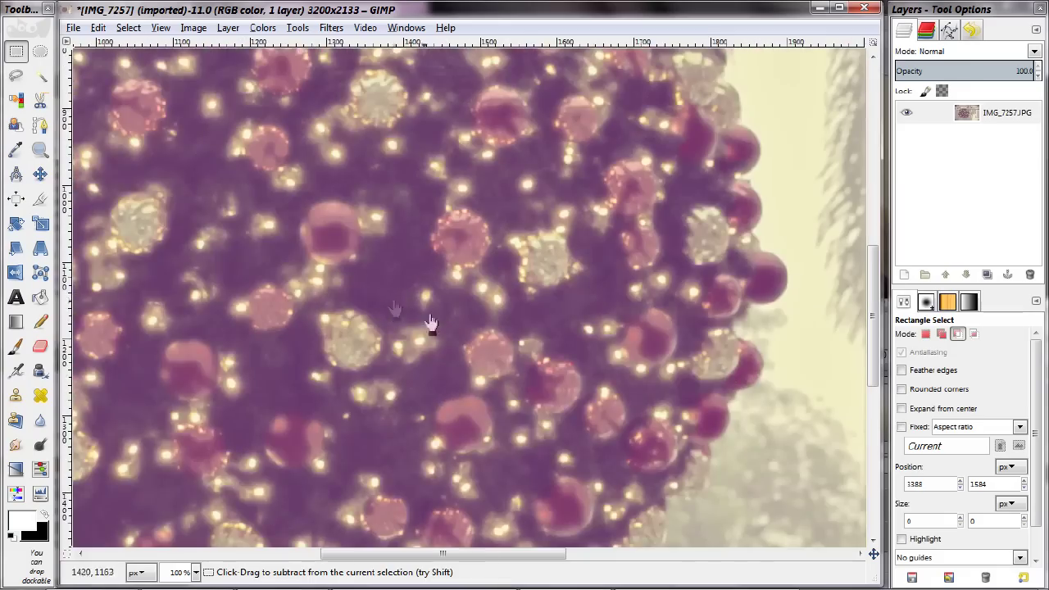
pyautogui.hscroll(2, 597, 328)
pyautogui.keyDown('ctrl'); pyautogui.scroll(-3, 730, 473); pyautogui.keyUp('ctrl')
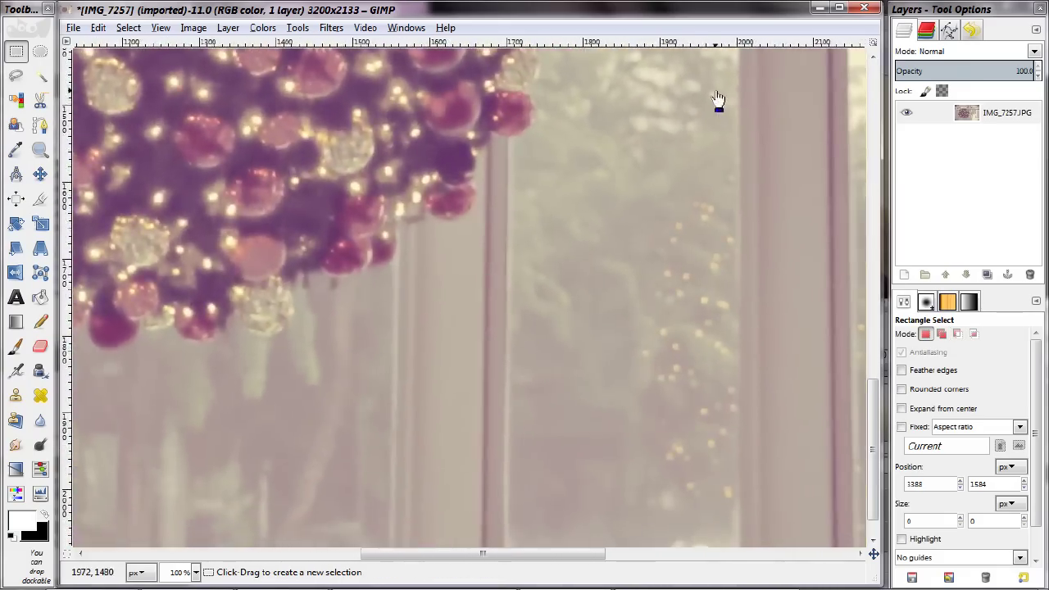
pyautogui.scroll(2, 590, 366)
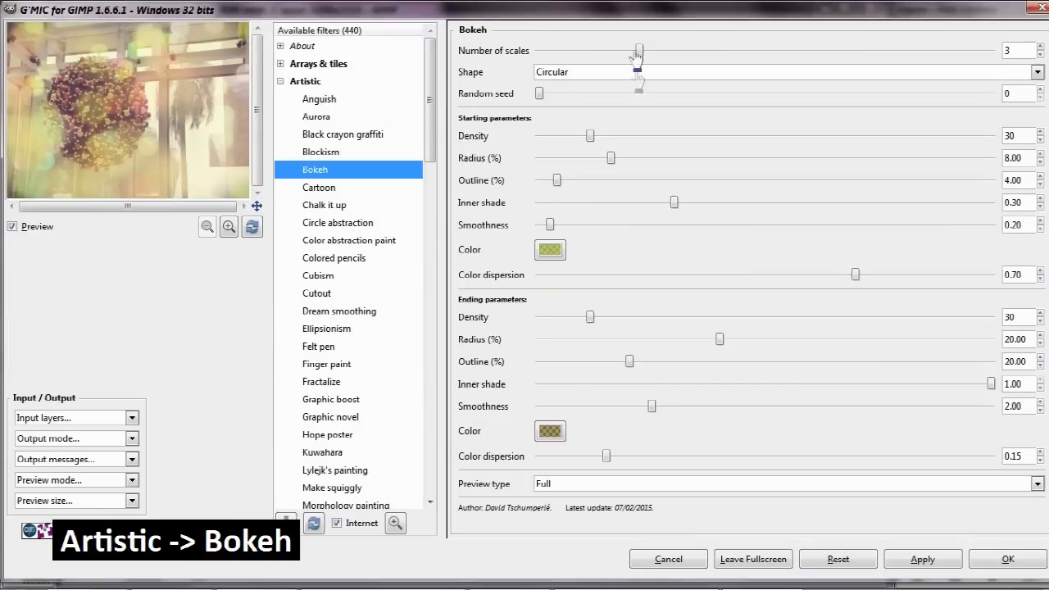
# Step: Apply G'MIC Bokeh with Octogon shapes, starting radius 7.25 and smoothness 0.30
pyautogui.moveTo(637, 54)
pyautogui.mouseDown()
pyautogui.moveTo(614, 51)
pyautogui.moveTo(749, 51)
pyautogui.moveTo(648, 51)
pyautogui.mouseUp()
pyautogui.scroll(8, 647, 72)
pyautogui.click(644, 72)
pyautogui.click(641, 179)
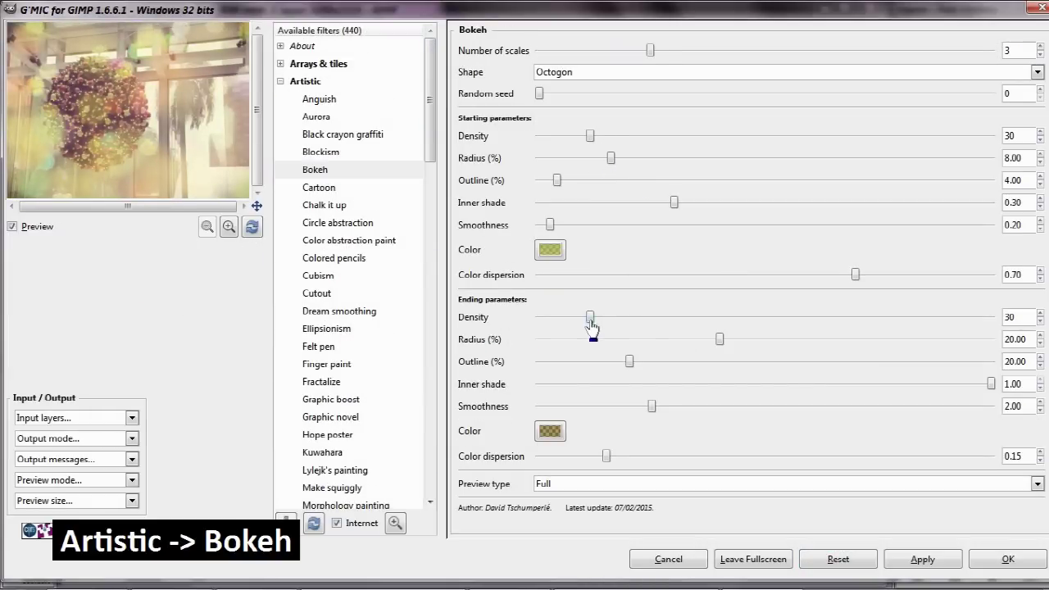
pyautogui.moveTo(611, 157)
pyautogui.mouseDown()
pyautogui.moveTo(657, 158)
pyautogui.moveTo(602, 165)
pyautogui.mouseUp()
pyautogui.moveTo(627, 225); pyautogui.dragTo(571, 233)
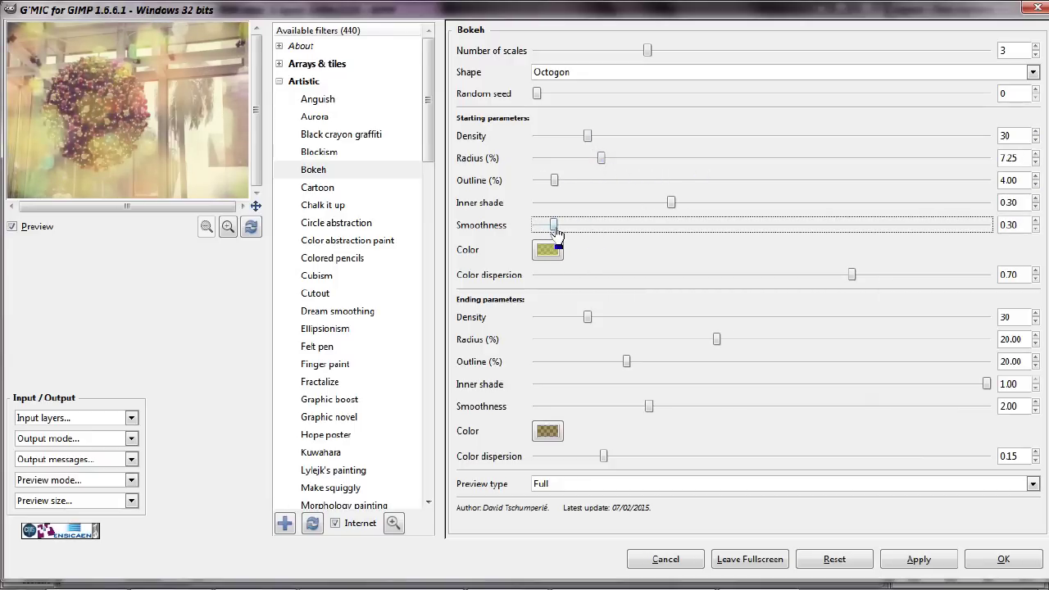
pyautogui.click(1003, 559)
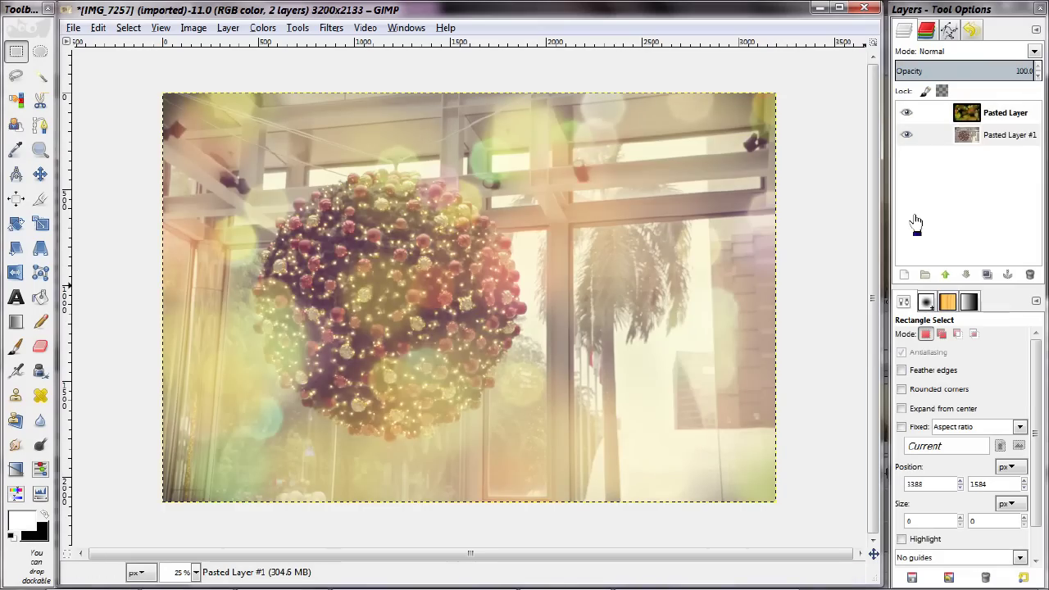
pyautogui.keyDown('ctrl'); pyautogui.scroll(2, 467, 246); pyautogui.keyUp('ctrl')
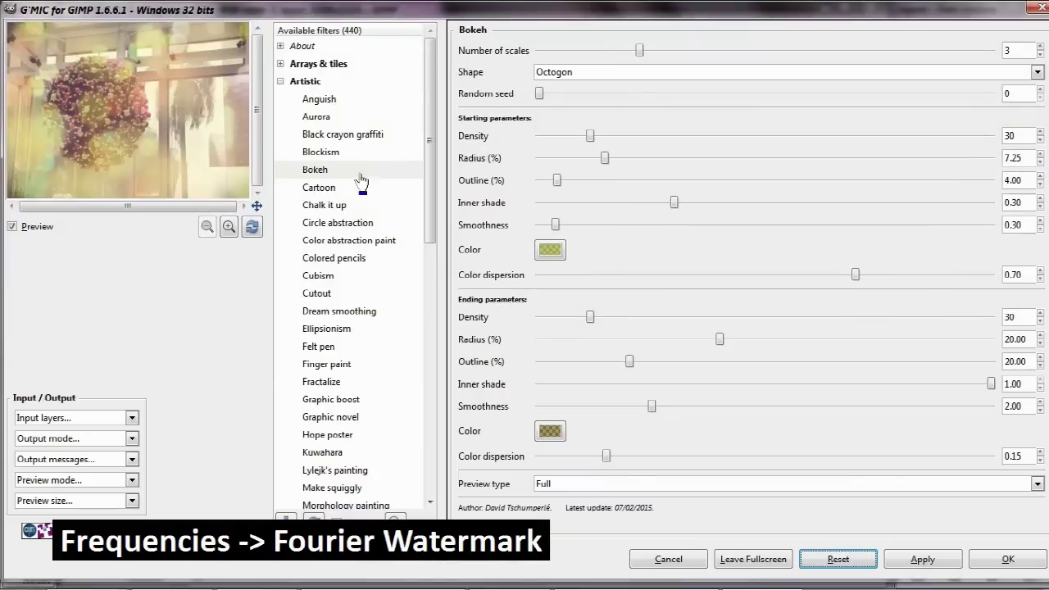
# Step: Embed a Fourier watermark reading 'A watermark!' at size 77 in the photo
pyautogui.doubleClick(311, 81)
pyautogui.click(280, 240)
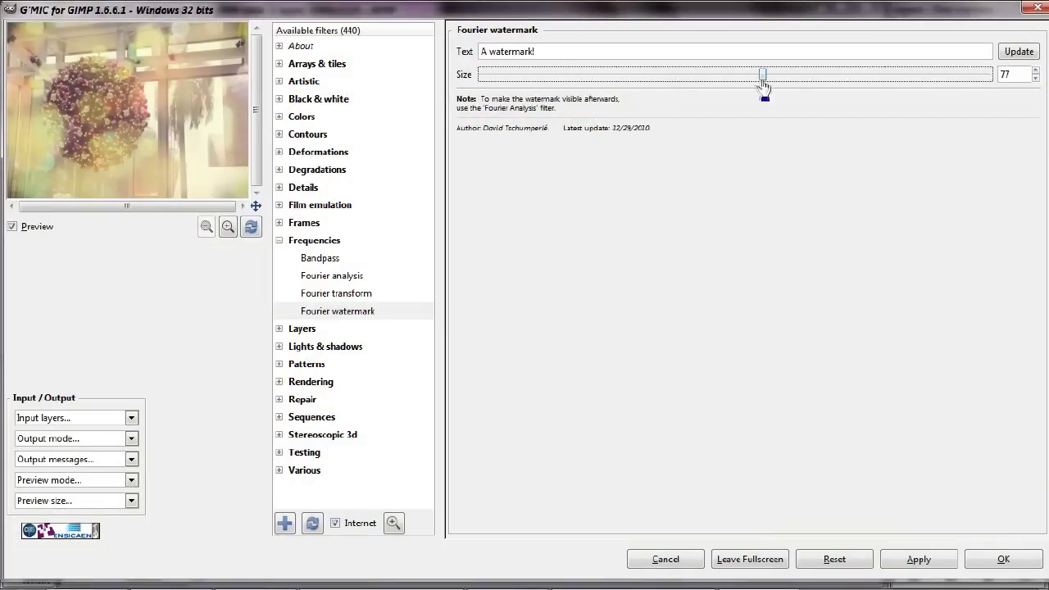
pyautogui.press('Return')
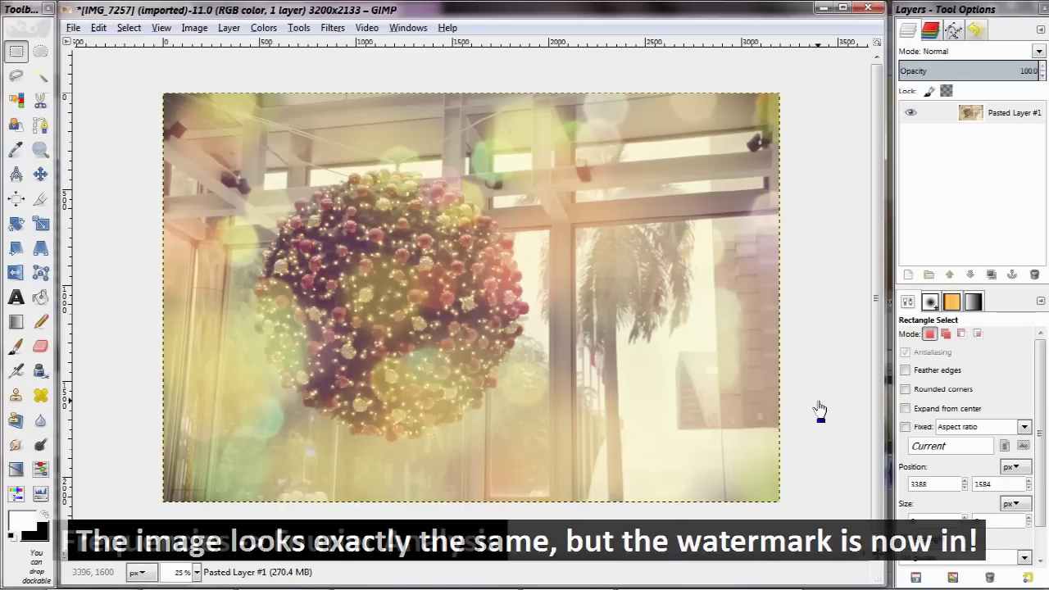
# Step: Run G'MIC Fourier analysis on the watermarked photo
pyautogui.click(333, 27)
pyautogui.click(361, 451)
pyautogui.click(628, 464)
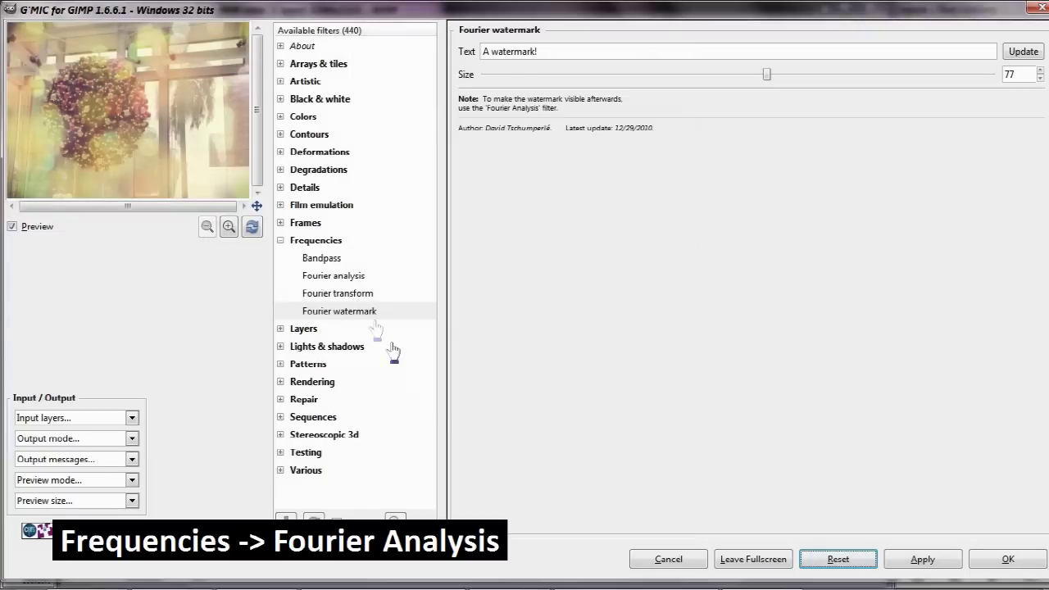
pyautogui.click(364, 274)
pyautogui.click(990, 564)
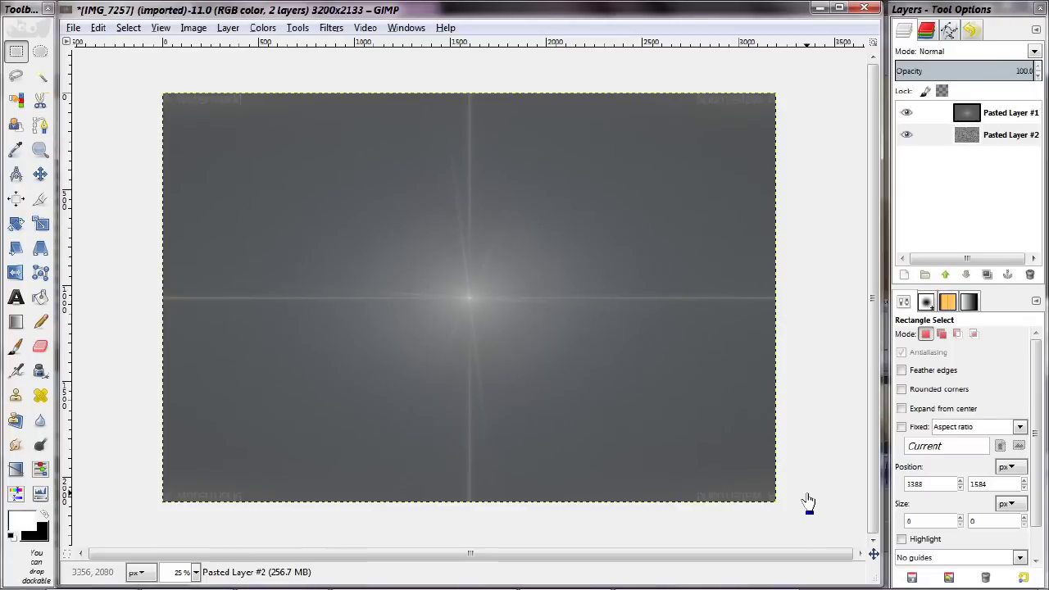
# Step: Zoom in to the revealed 'A watermark!' text, select it, then clear the selection
pyautogui.scroll(3, 179, 109)
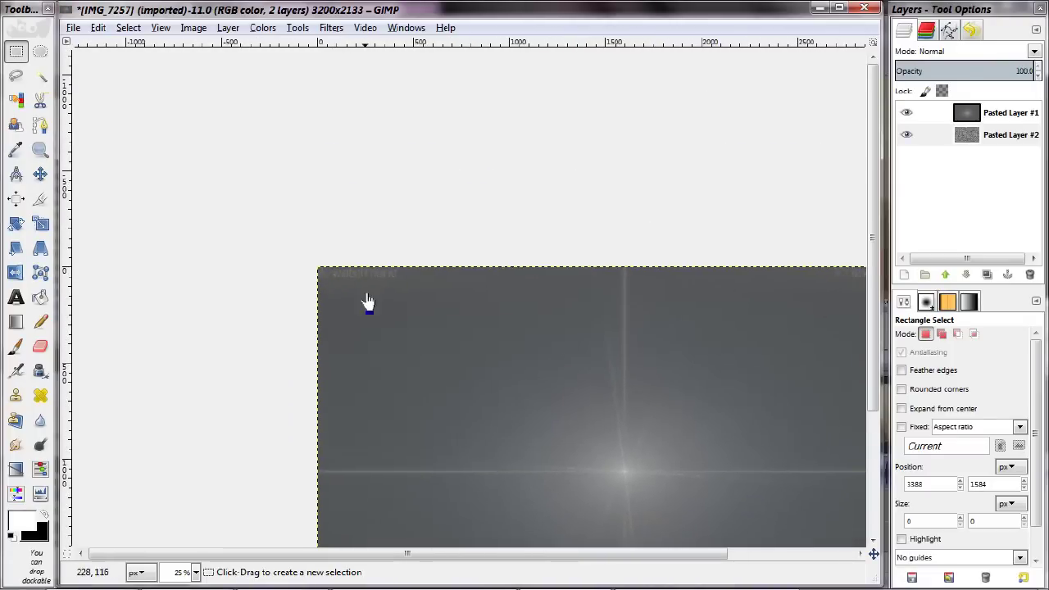
pyautogui.scroll(3, 359, 293)
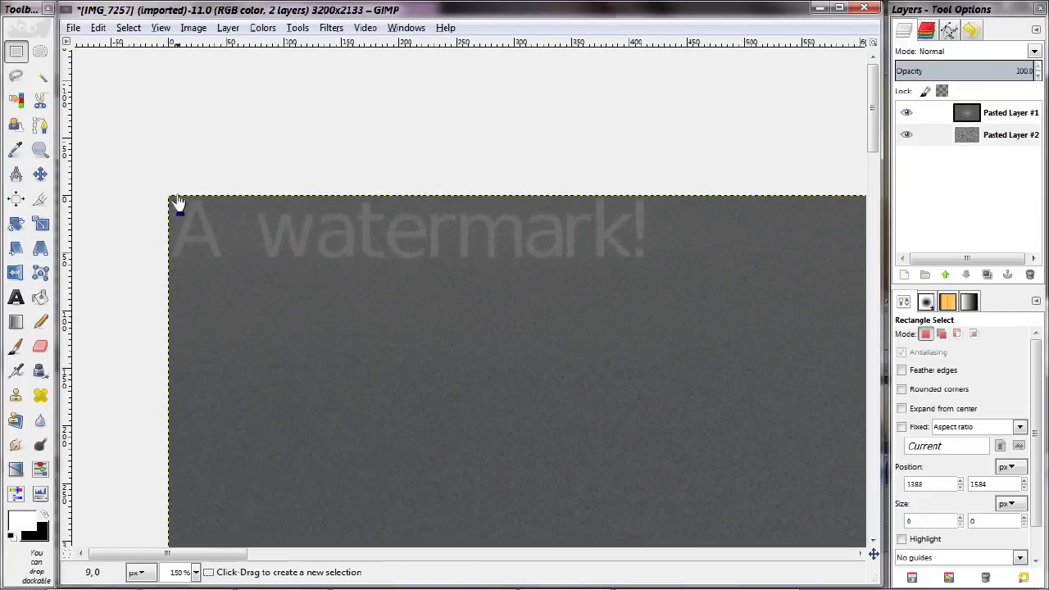
pyautogui.moveTo(153, 175); pyautogui.dragTo(697, 300)
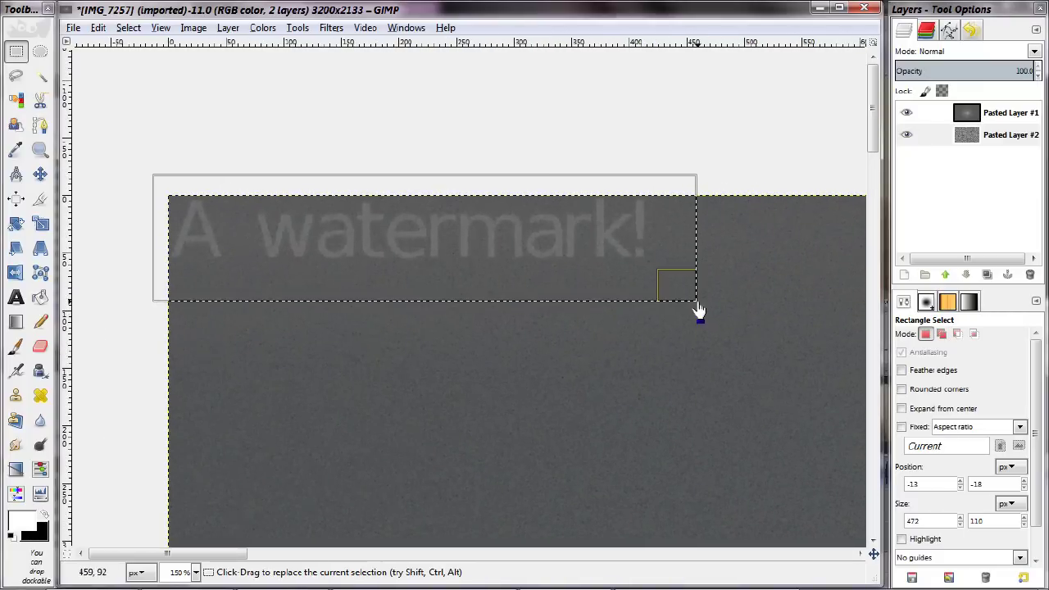
pyautogui.click(676, 383)
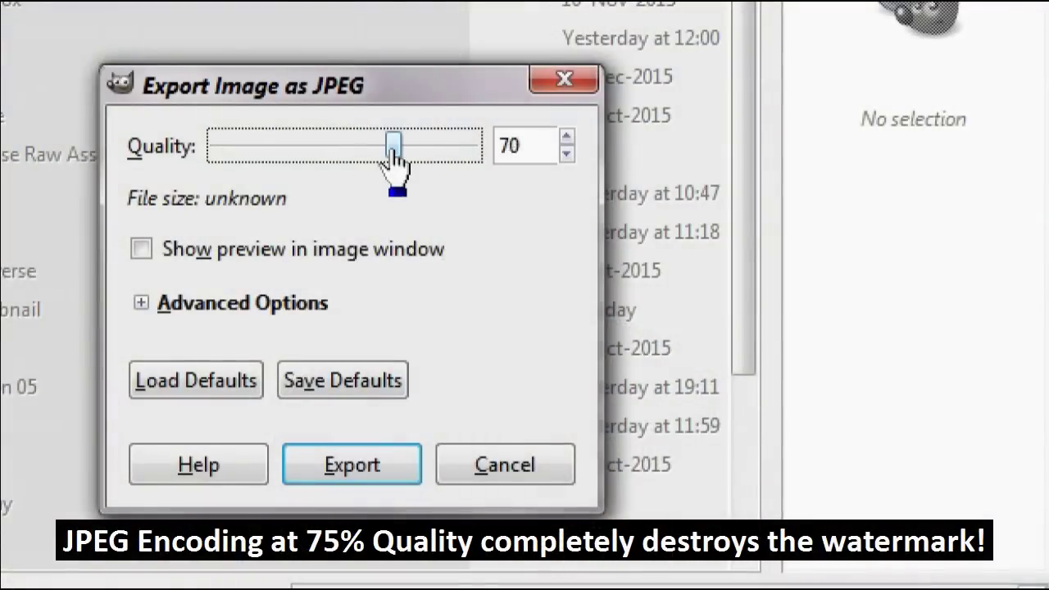
# Step: Export the watermarked photo as JPEG at quality 76
pyautogui.moveTo(393, 151); pyautogui.dragTo(410, 151)
pyautogui.click(410, 459)
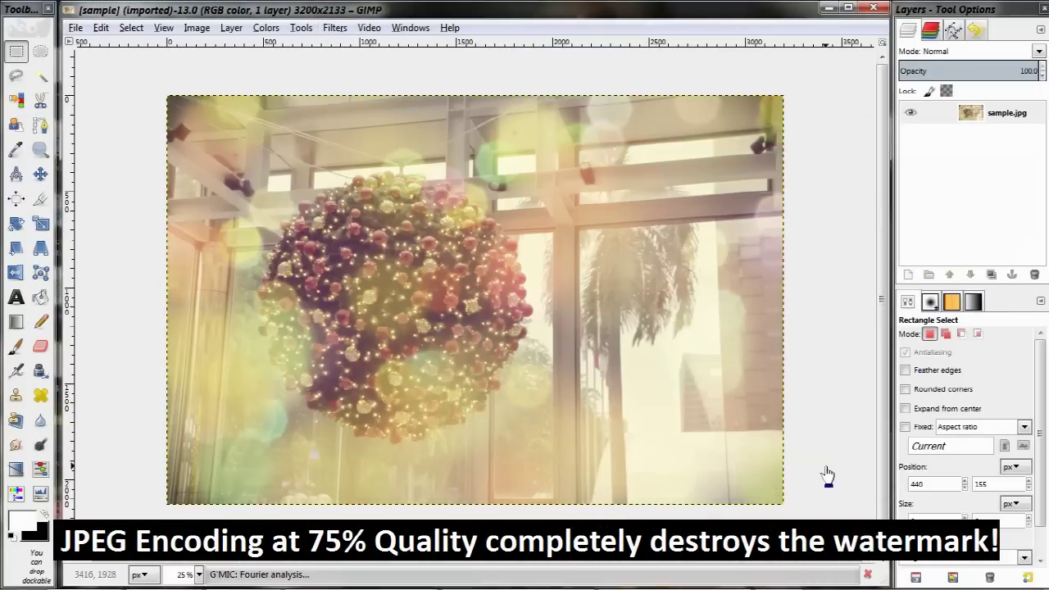
pyautogui.scroll(6, 145, 87)
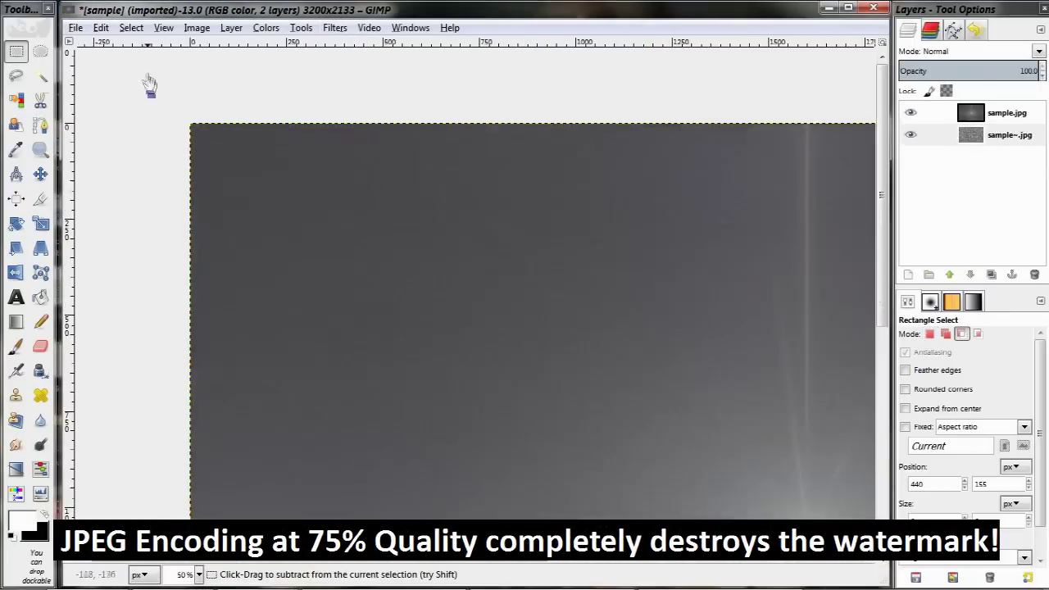
# Step: Inspect the reopened sample.jpg's Fourier analysis for the watermark, then undo the analysis
pyautogui.scroll(-5, 552, 440)
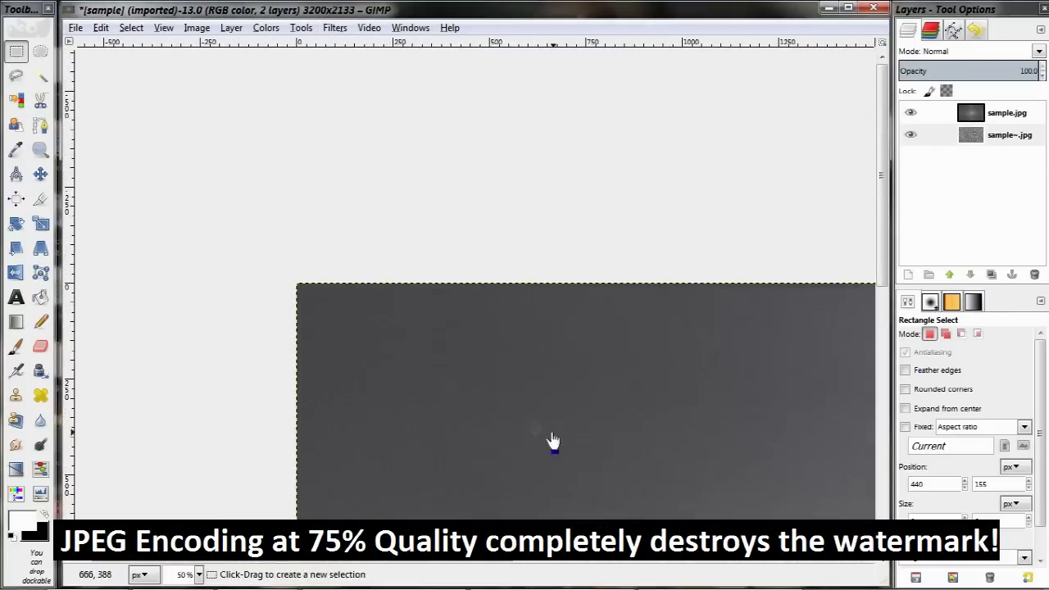
pyautogui.hotkey('ctrl', 'z')
pyautogui.scroll(4, 481, 259)
pyautogui.scroll(-4, 491, 328)
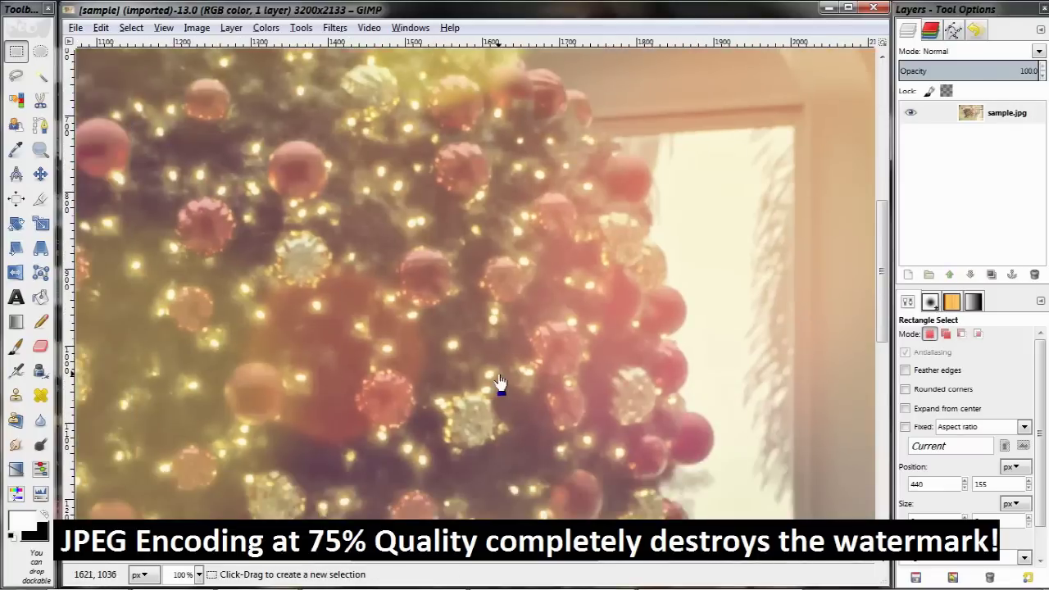